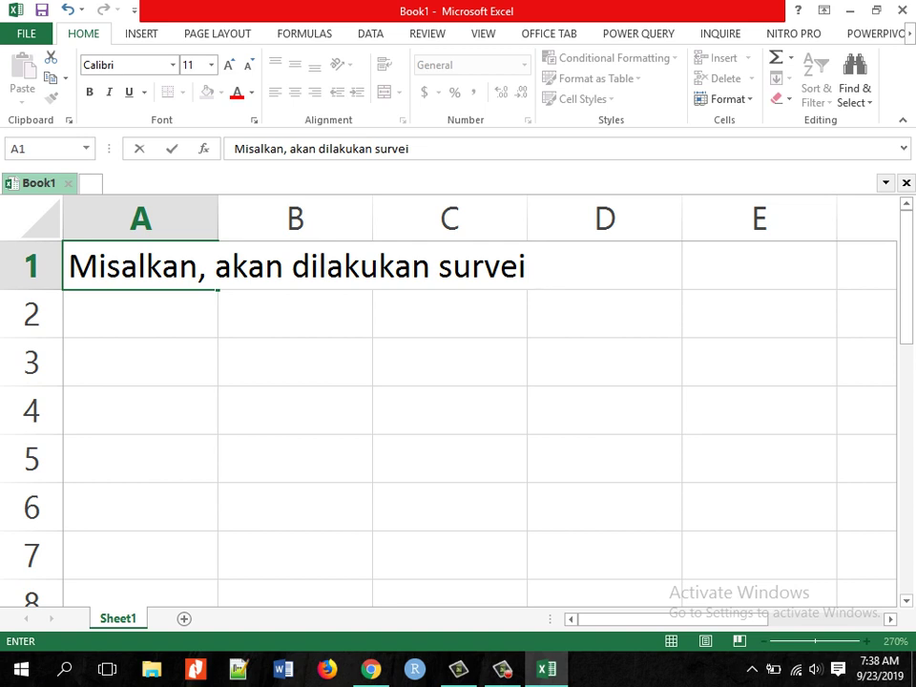
Continue the sentence in cell A1 with "untuk mahasiswa UIN Walisongo, dimana".
text(untuk )
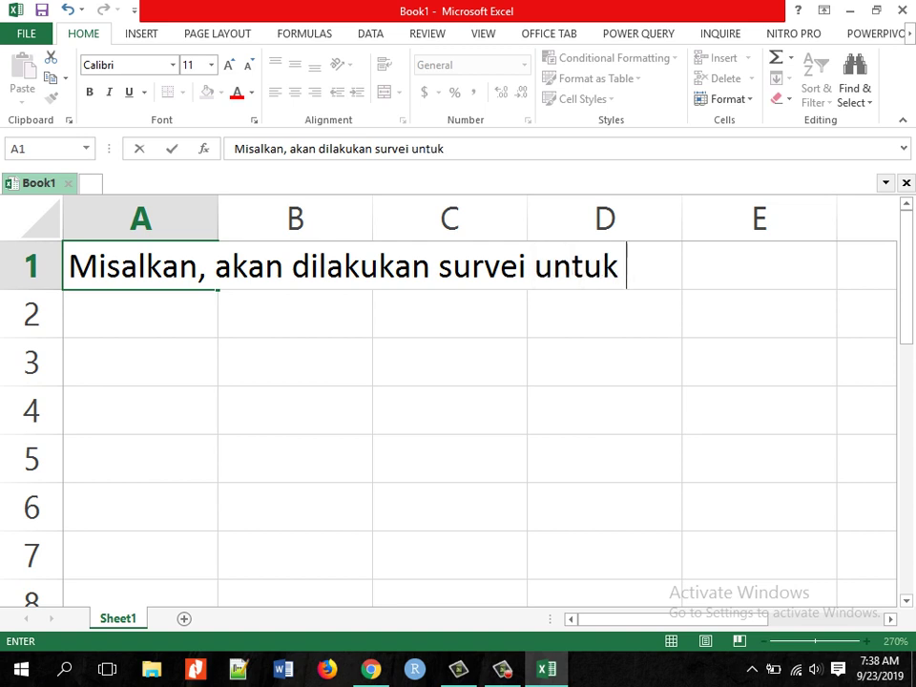
text(mahas)
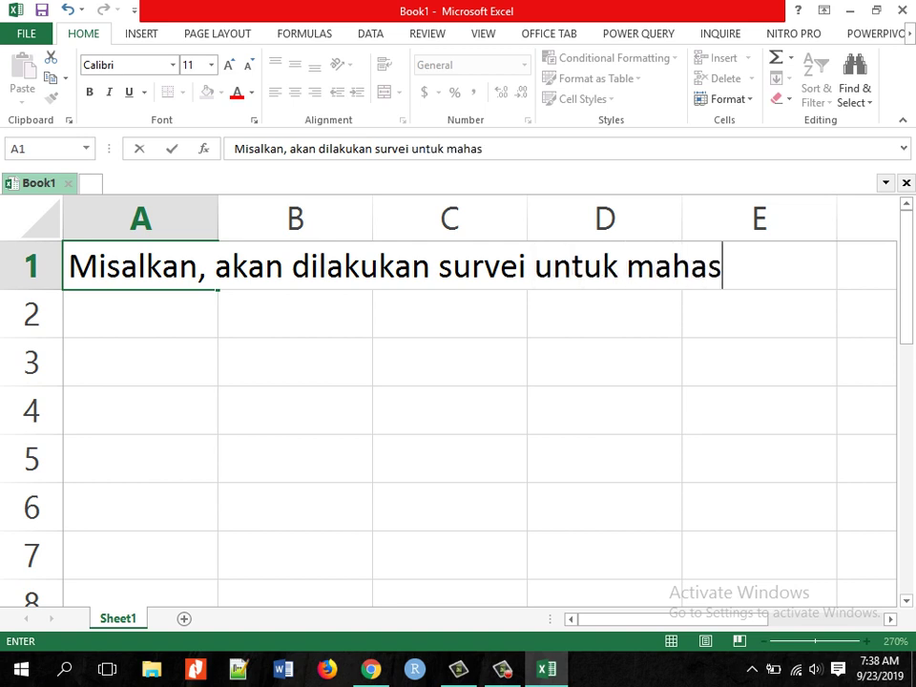
text(iswa UIN)
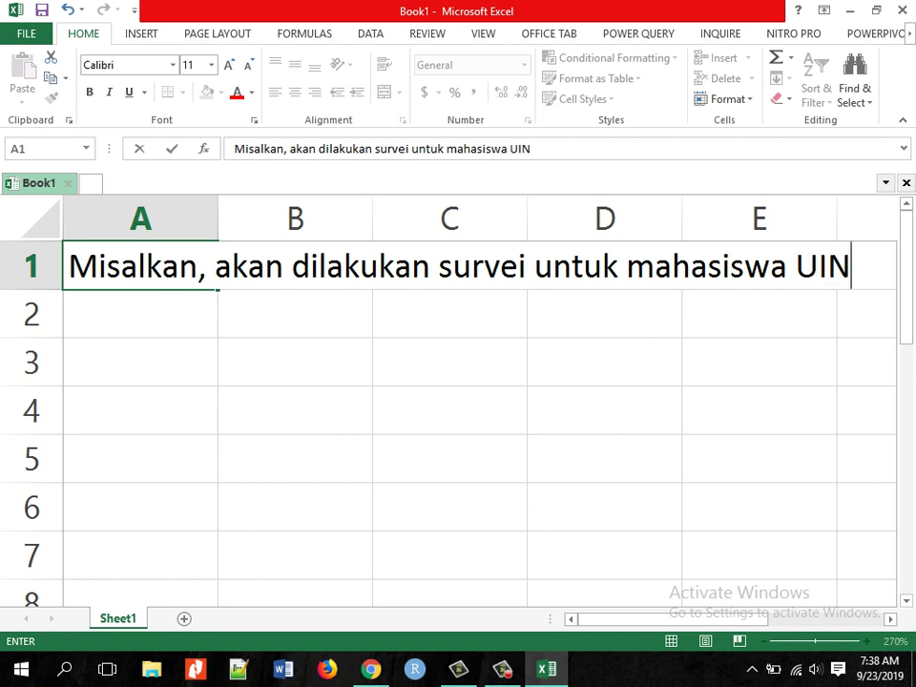
text( Walisog)
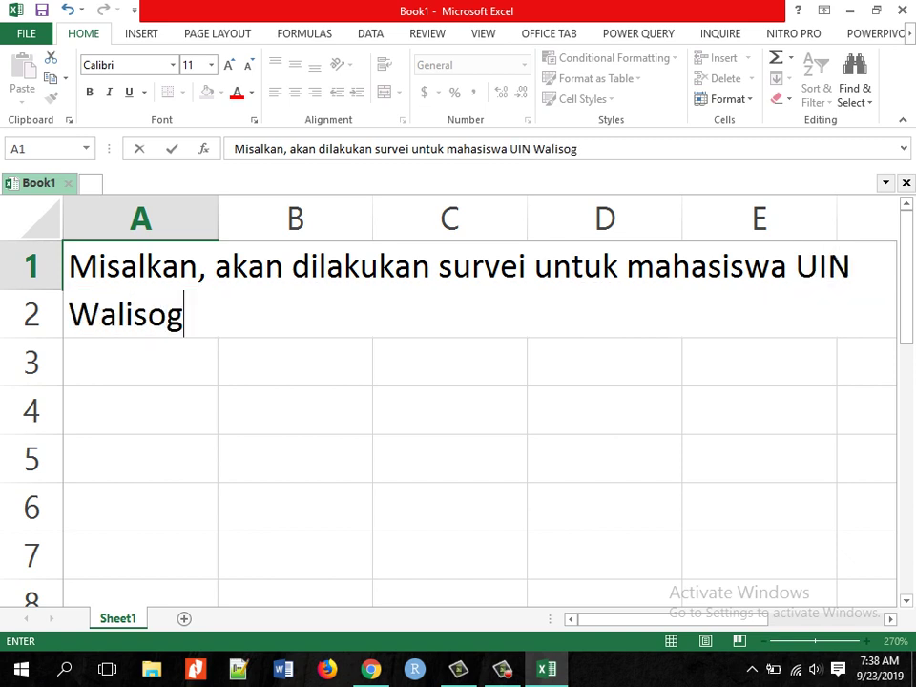
key(BackSpace)
text(ngo)
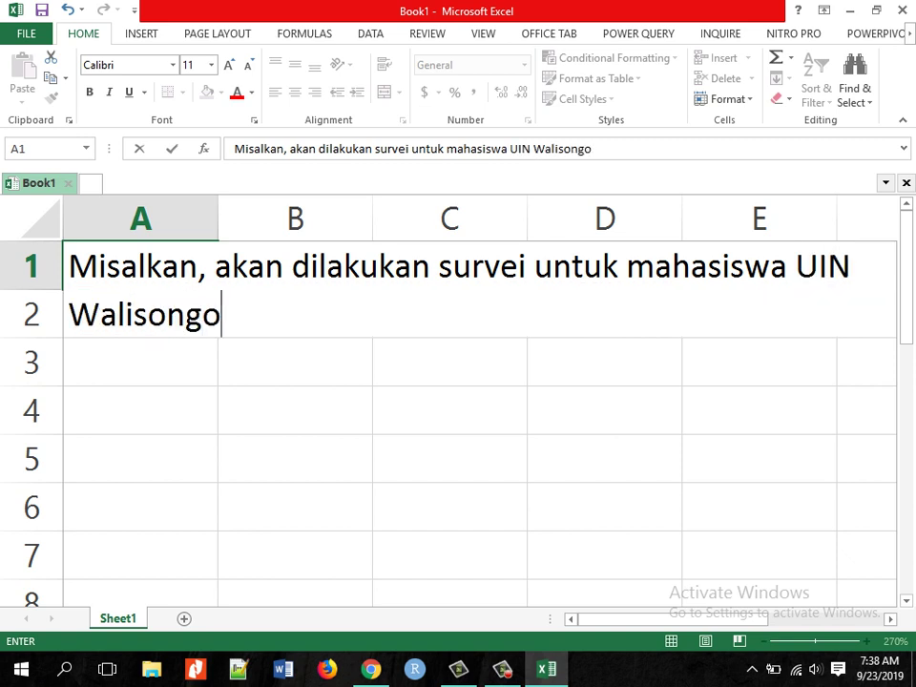
text(, dimana)
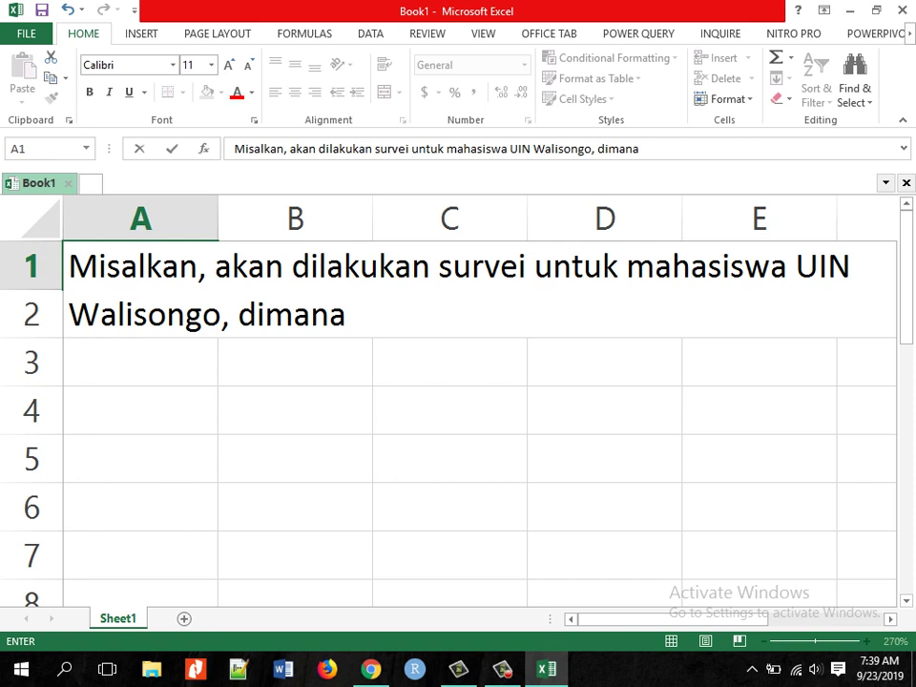
Extend the sentence in A1 with "sasarannya adalah mahasiswa".
text(sara)
key(BackSpace)
key(BackSpace)
text(sa)
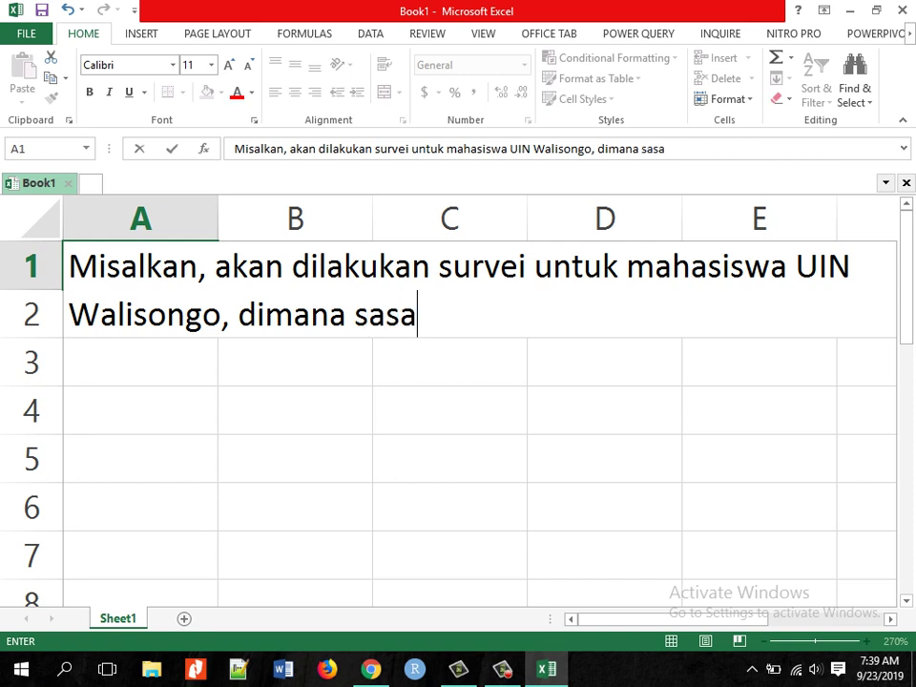
text(ranna)
key(BackSpace)
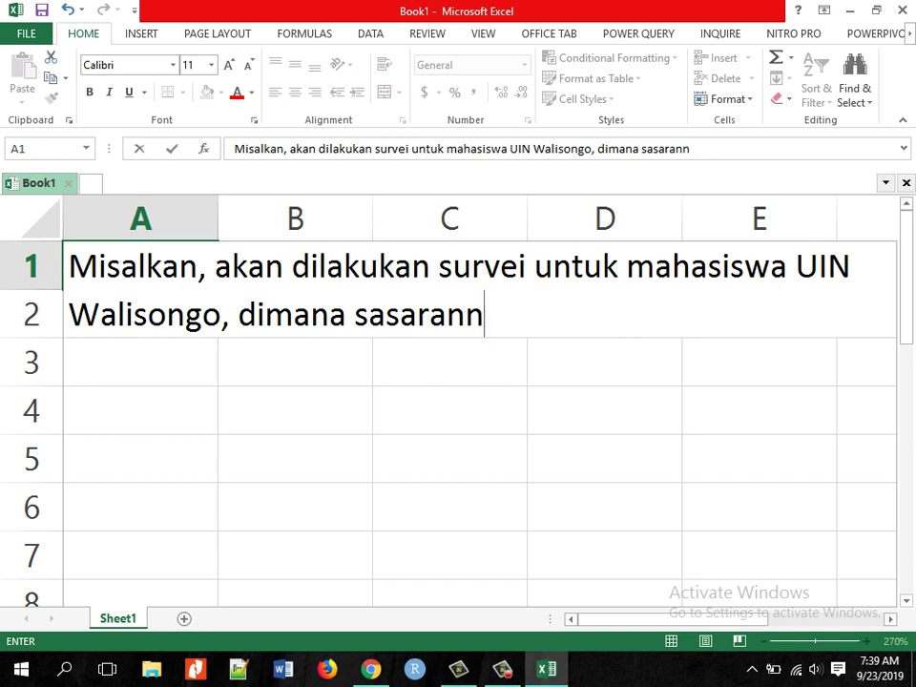
text(ya adalah mahas)
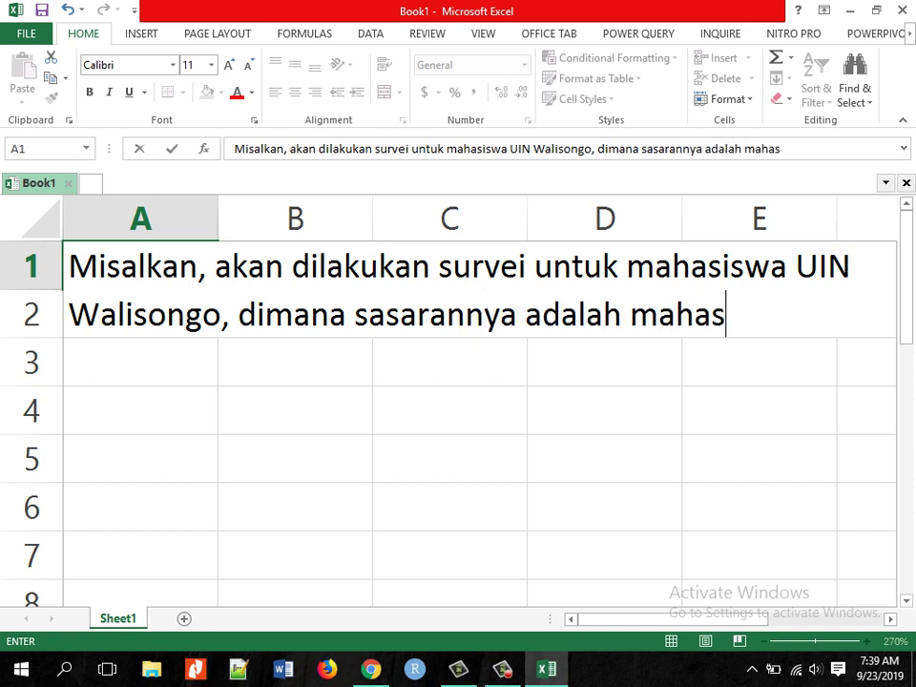
text(isw)
key(BackSpace)
text(iswa )
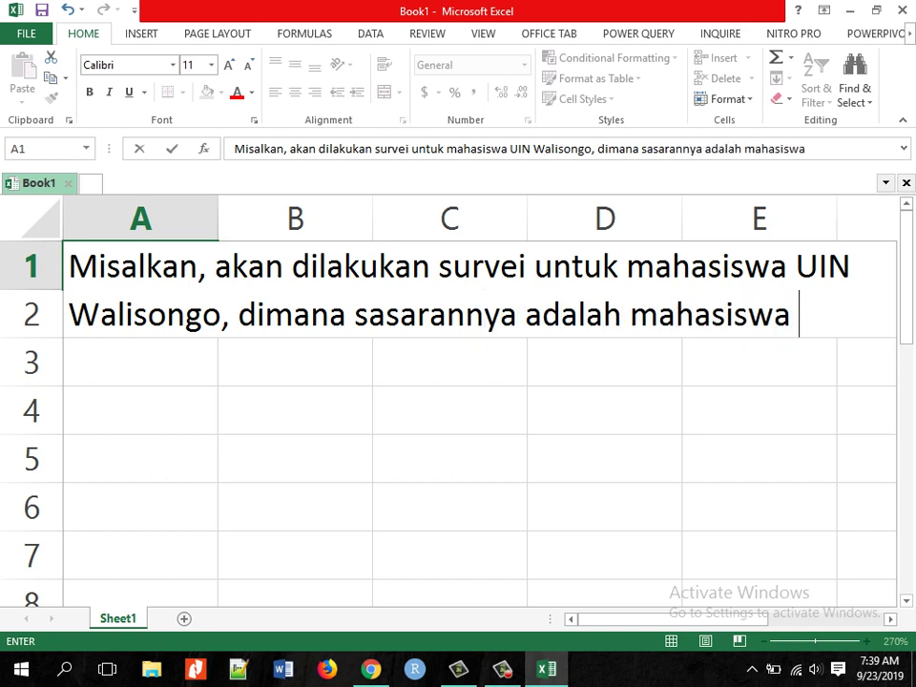
Finish the text in A1 with "FDK karena terdapat jurusan Komunikasi." and commit the entry.
text(FDK k)
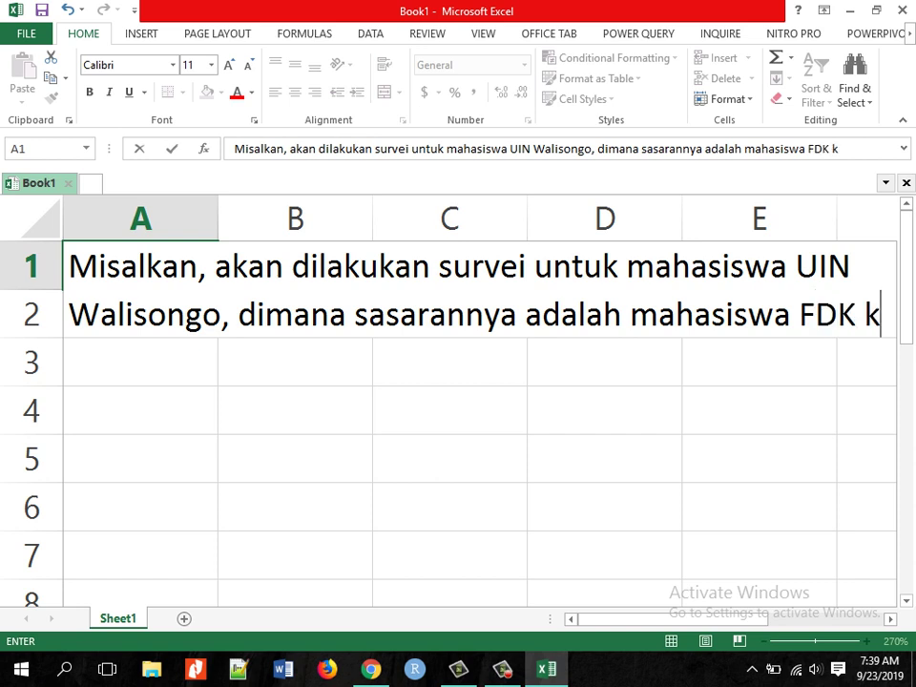
text(arena )
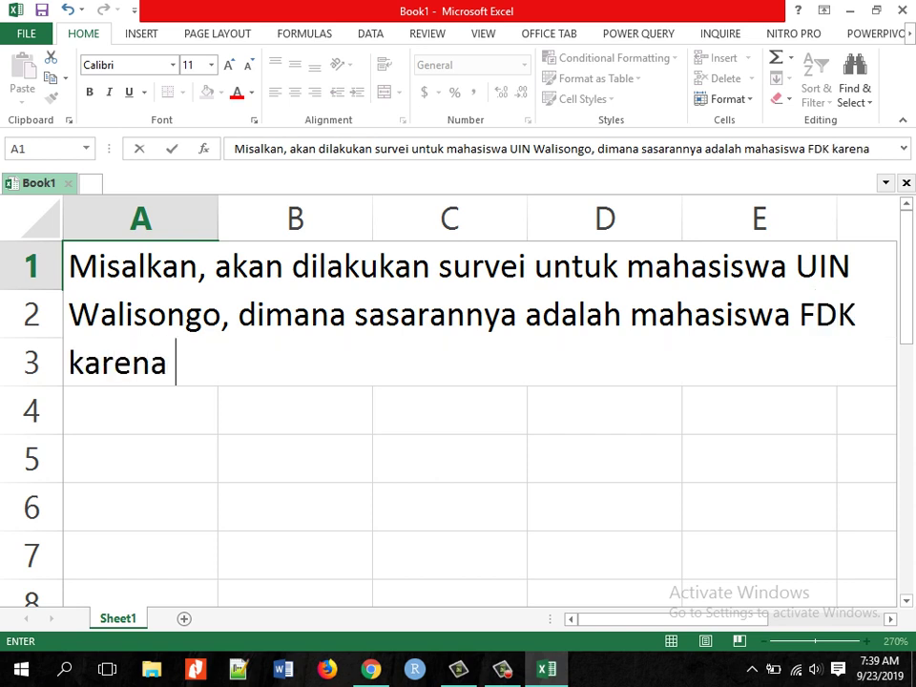
text(terdapat )
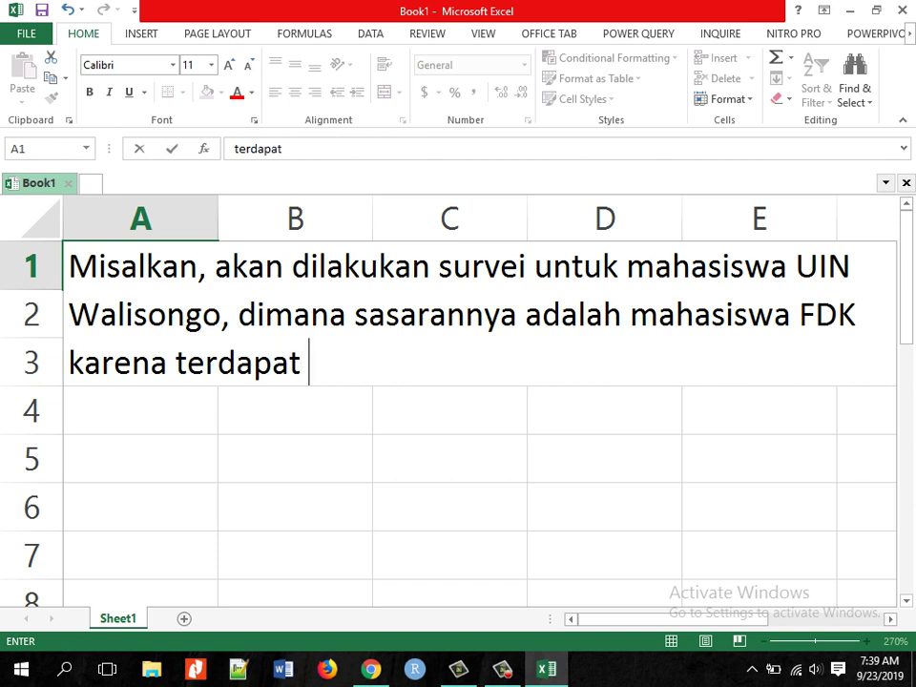
text(jurusan )
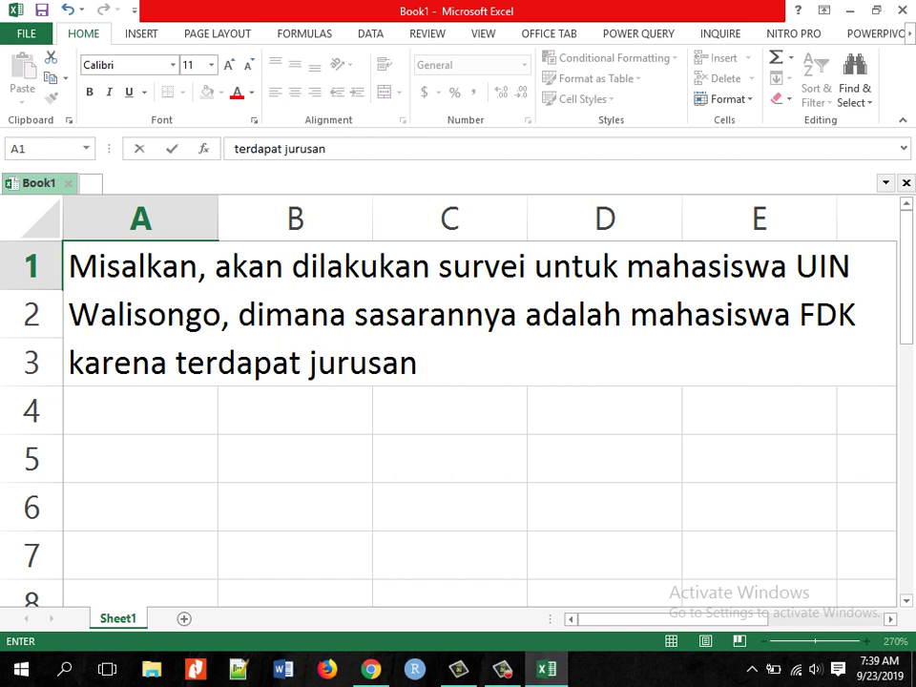
text(Komunikasi)
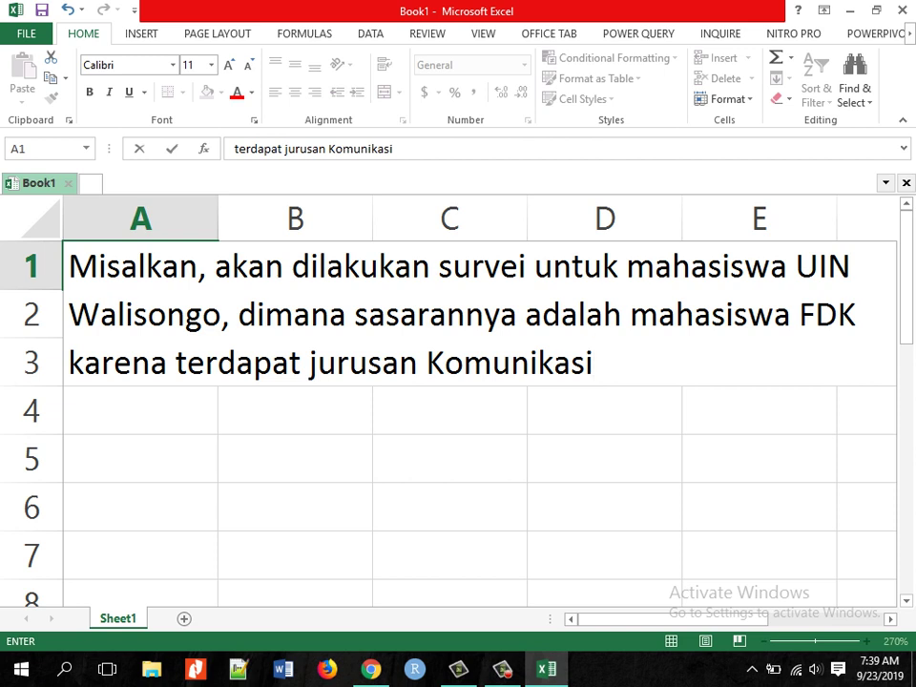
text(.)
key(Return)
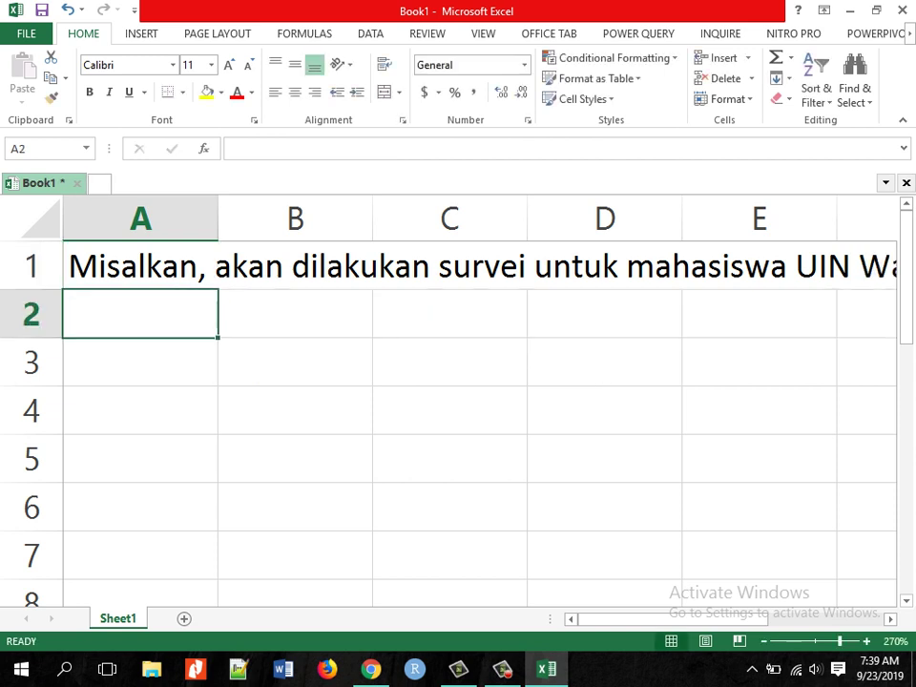
Enter the heading "Diketahui" in A3, with the label "N=" in A4 and the value 3000 in B4.
key(Return)
text(Di)
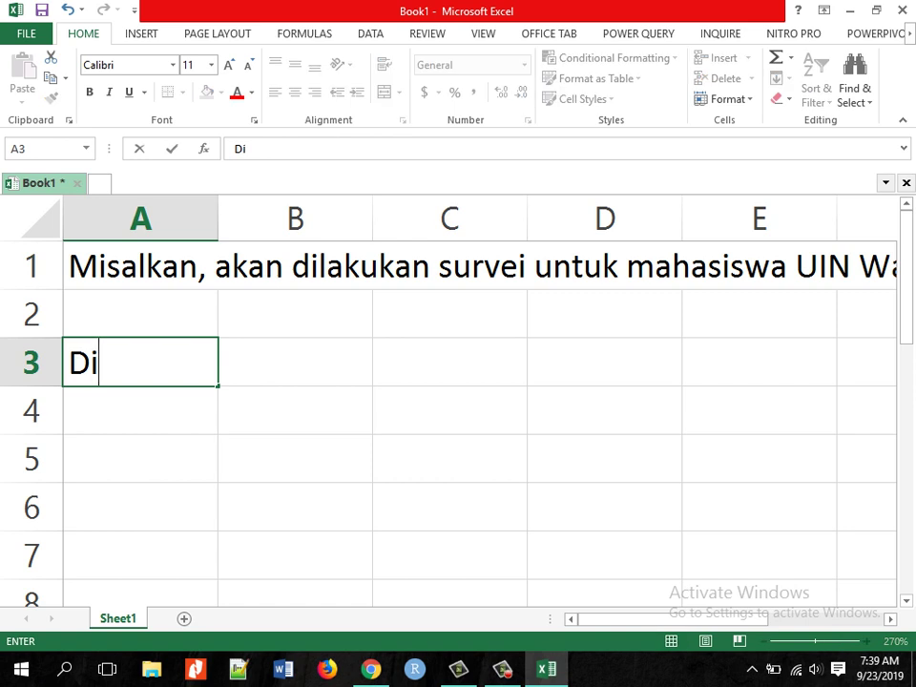
text(ketahui)
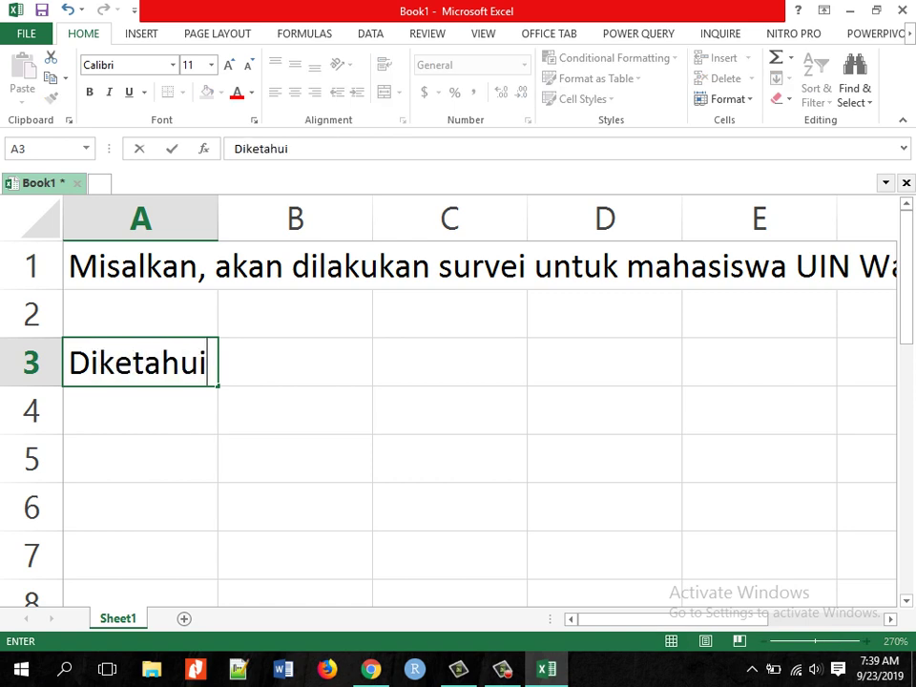
key(Return)
text(N)
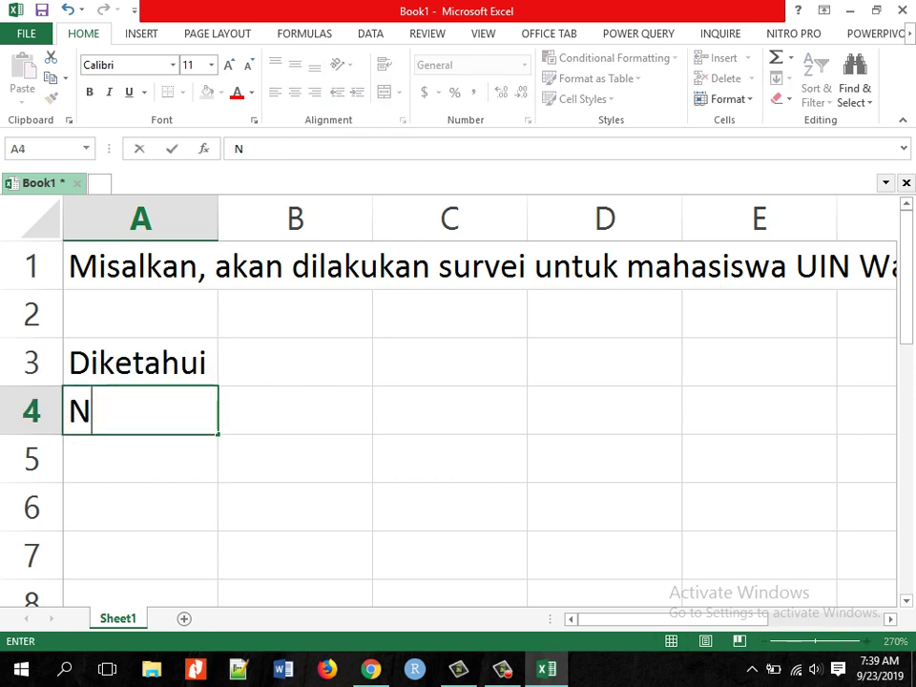
text(=)
key(Tab)
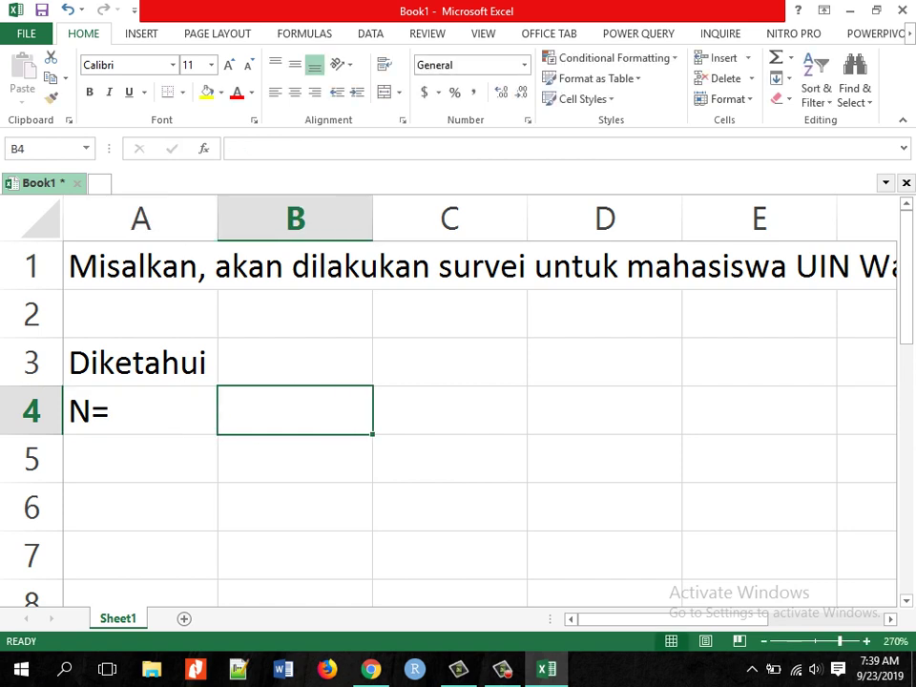
text(3000)
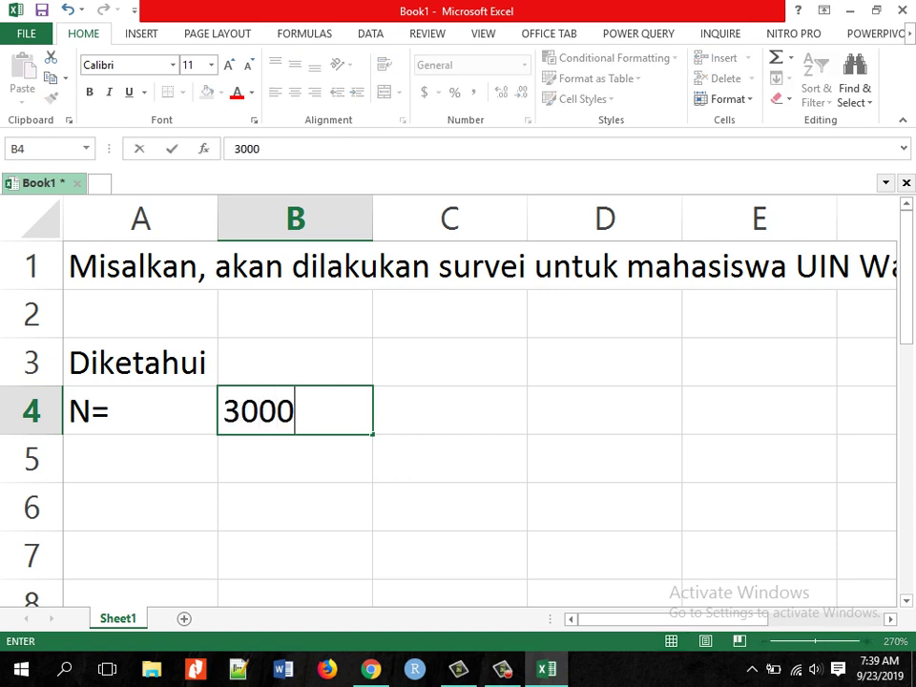
key(Return)
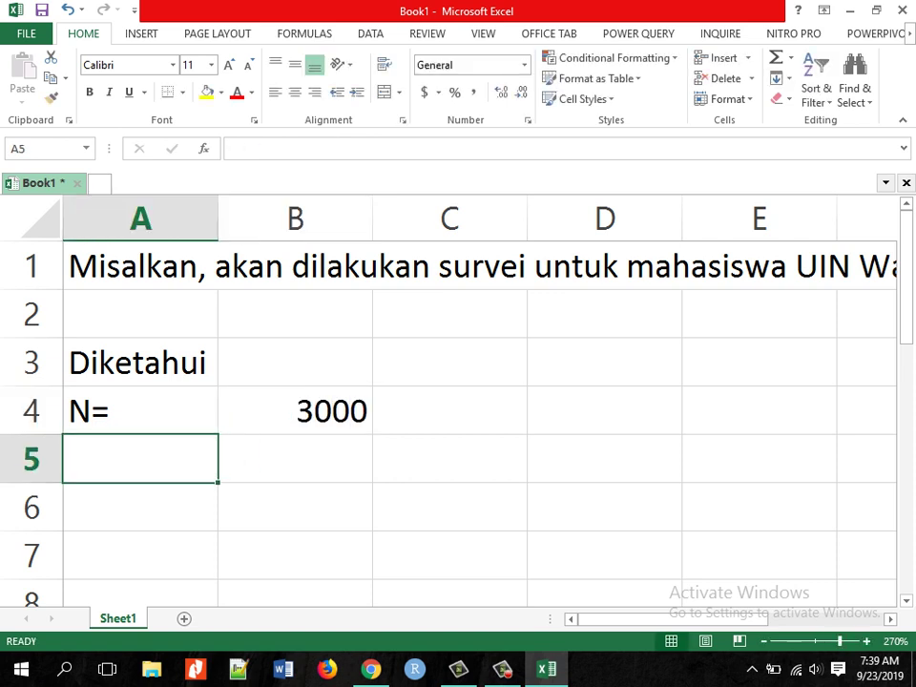
Enter "t=" with the value 1.96 in row 5 and "p" with the value 0.5 in row 6.
text(t=)
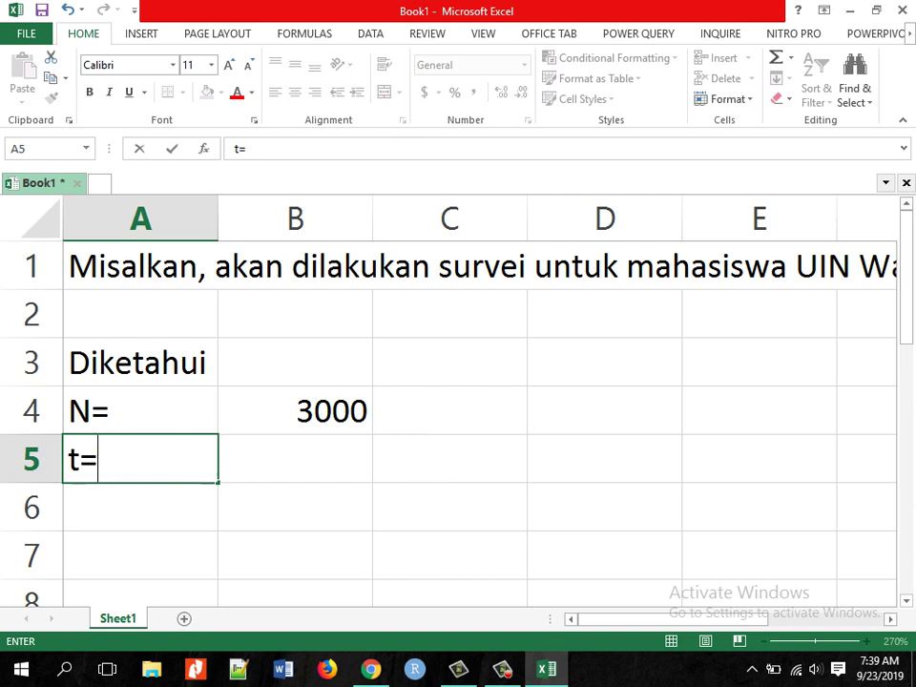
key(Tab)
text(1.96)
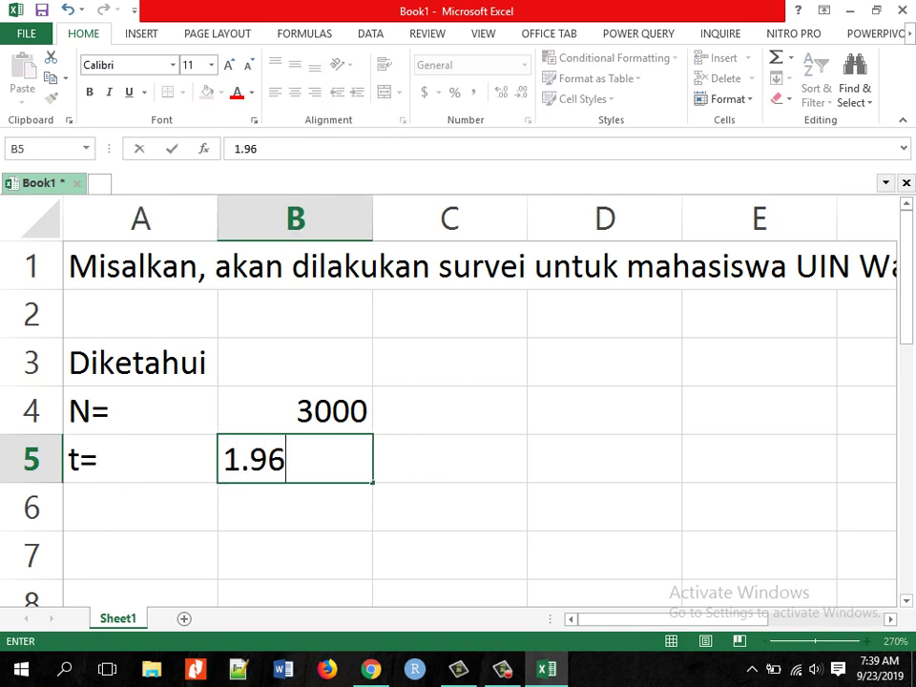
key(Return)
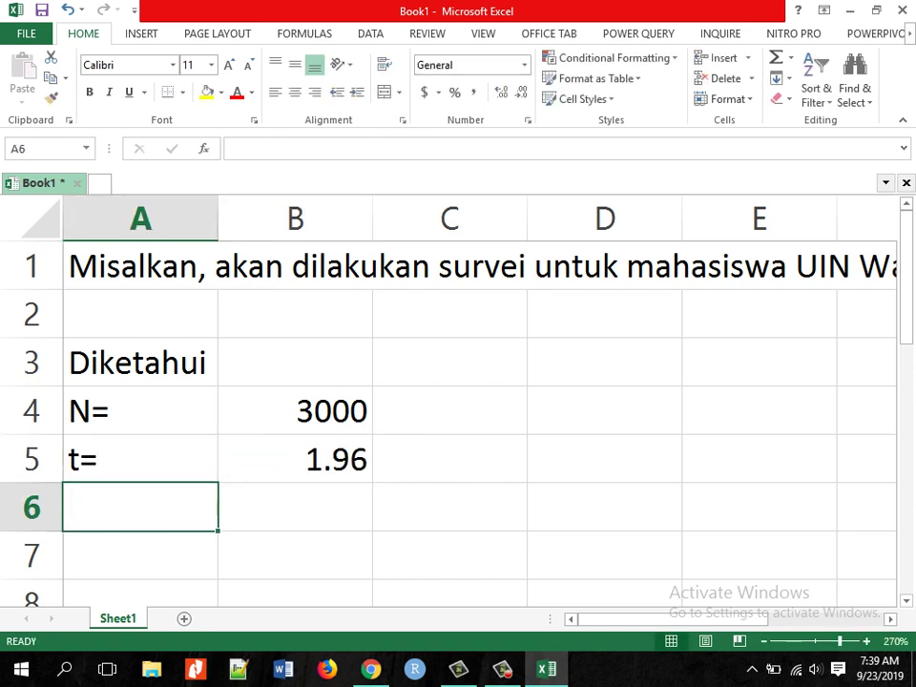
text(p)
key(Tab)
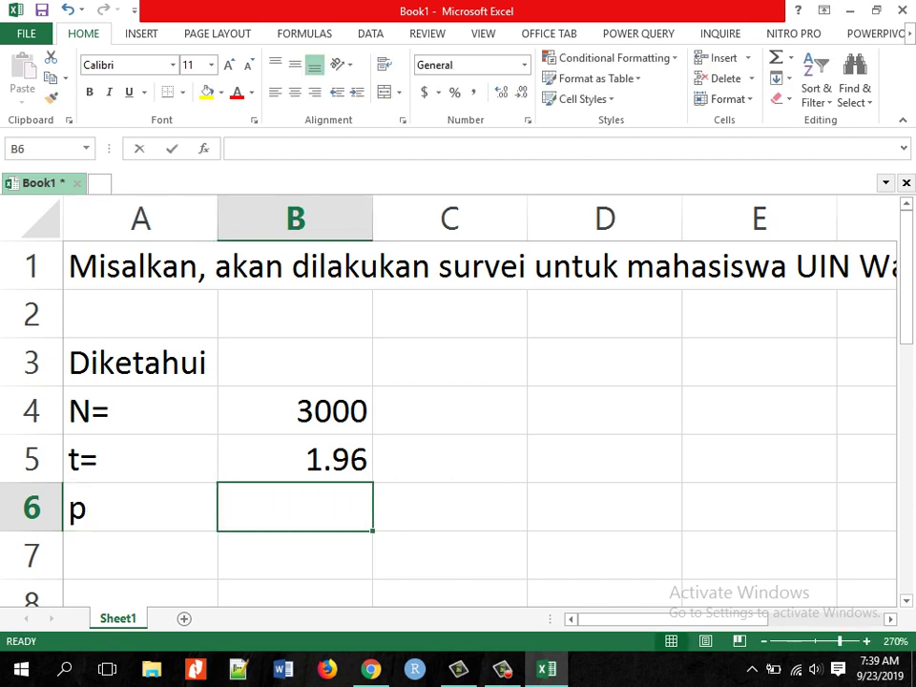
text(0.5)
key(Return)
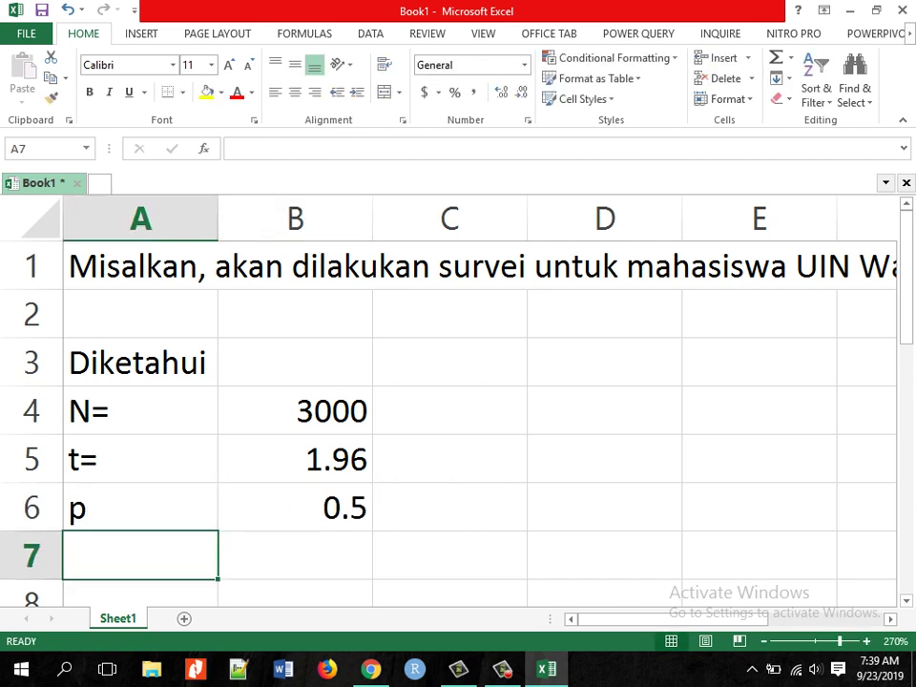
Enter "q=" in A7 with 0.5 in B7, and correct the label in A6 to "p=".
text(q=)
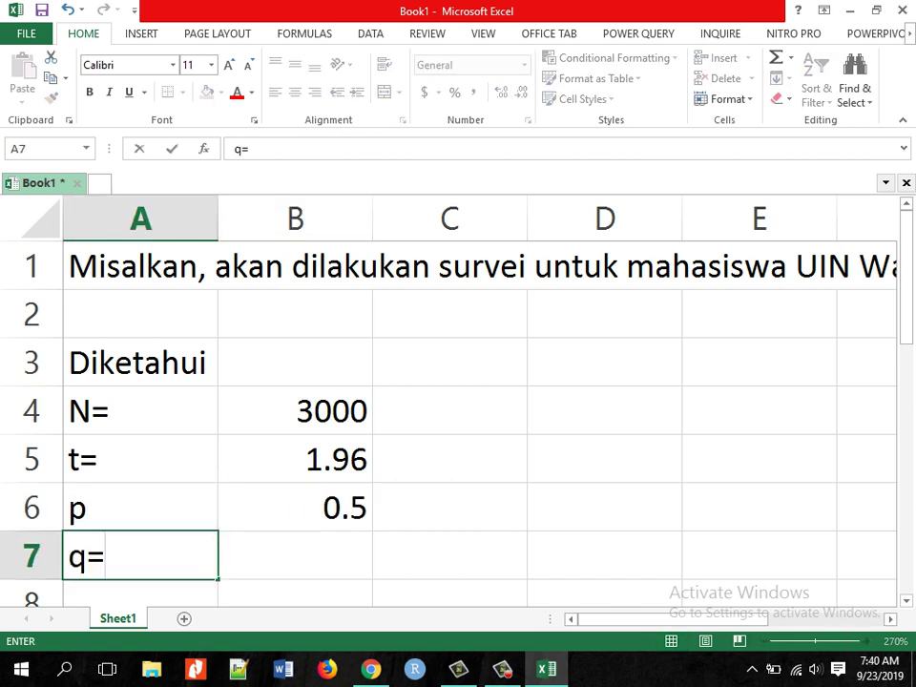
key(Tab)
key(Up)
key(Left)
key(F2)
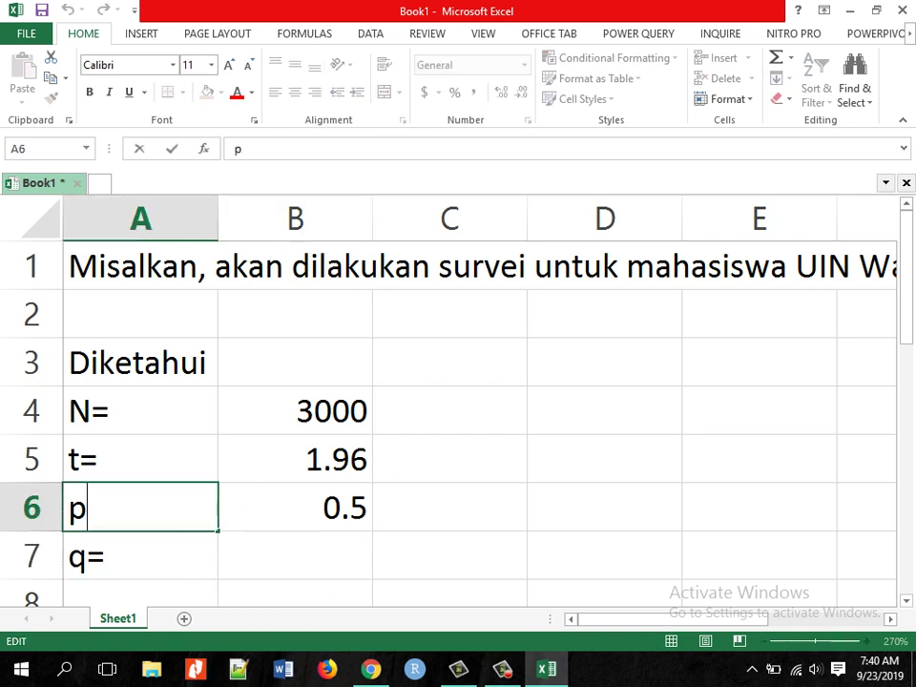
text(=)
key(Return)
key(Down)
text(0)
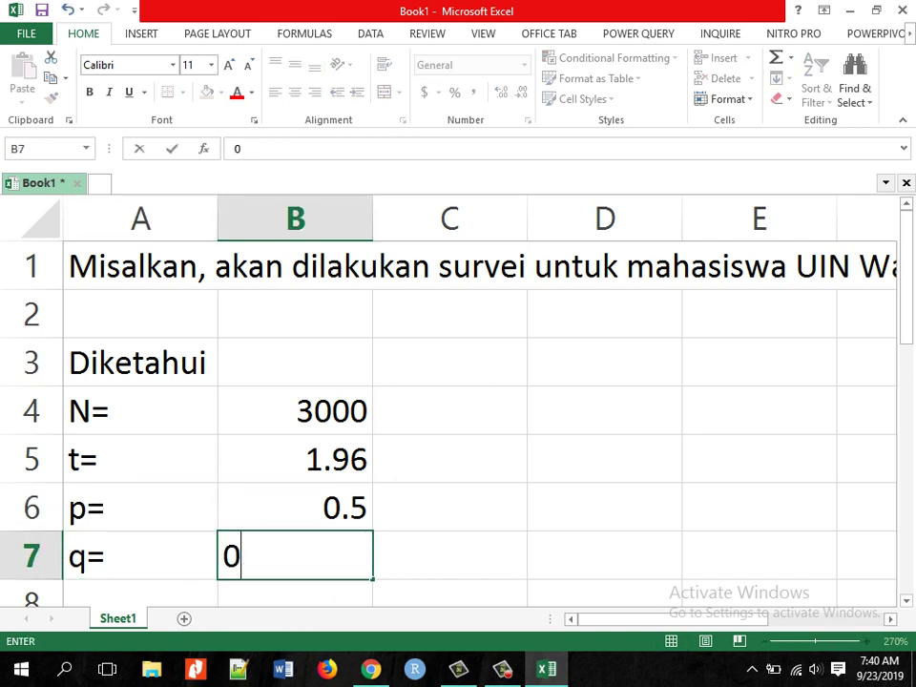
text(.5)
key(Return)
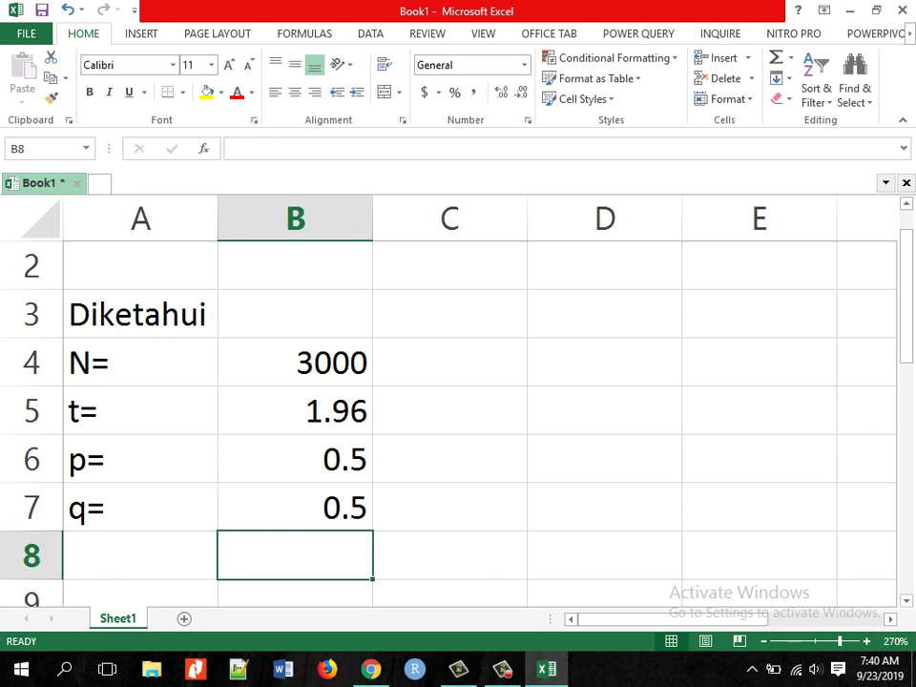
Enter the label "d=" in A8 and the value 0.05 in B8.
key(Left)
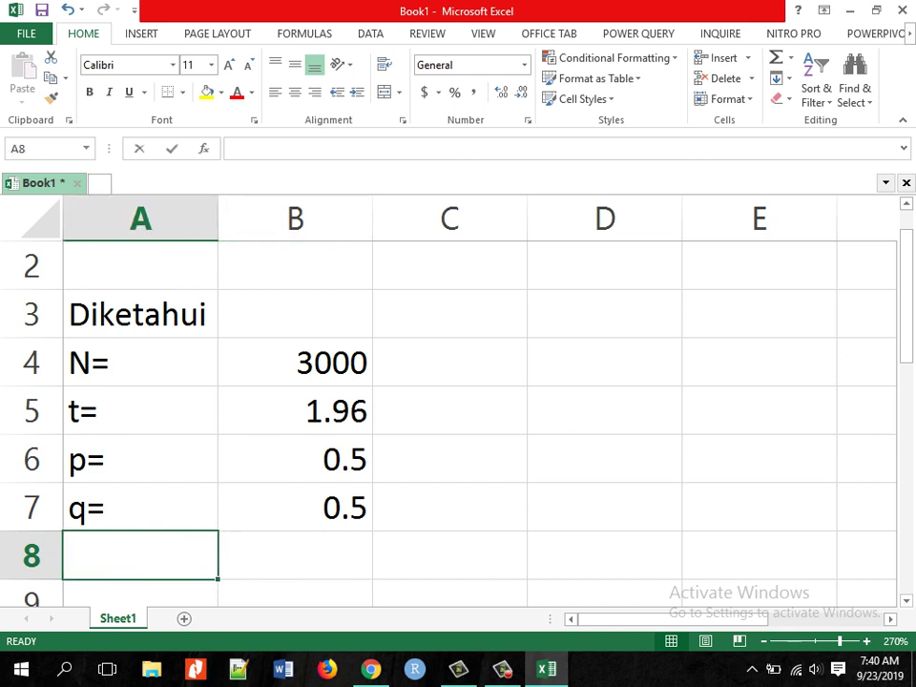
text(d=)
key(Tab)
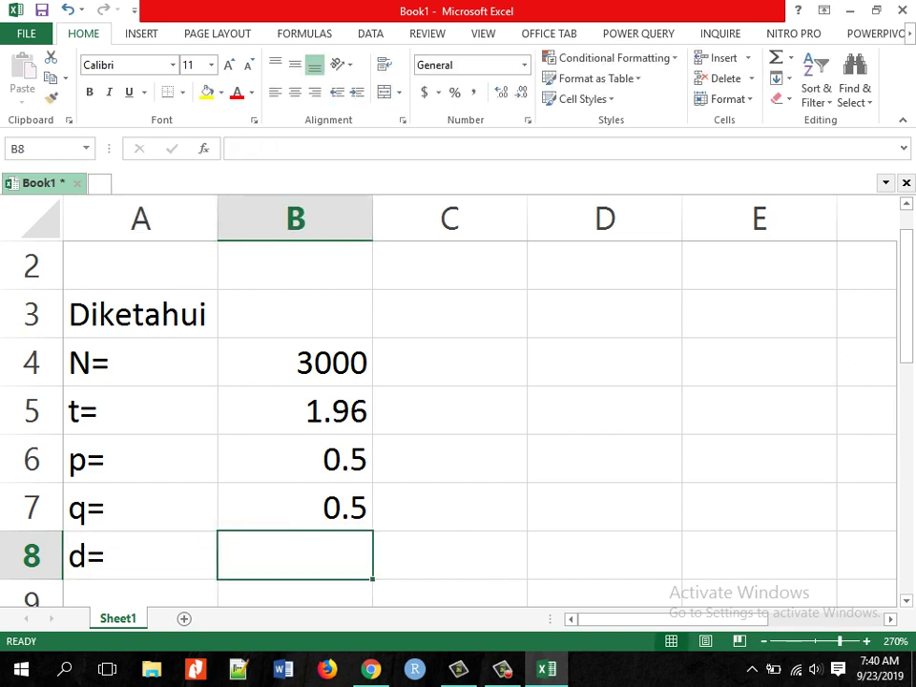
text(0.0)
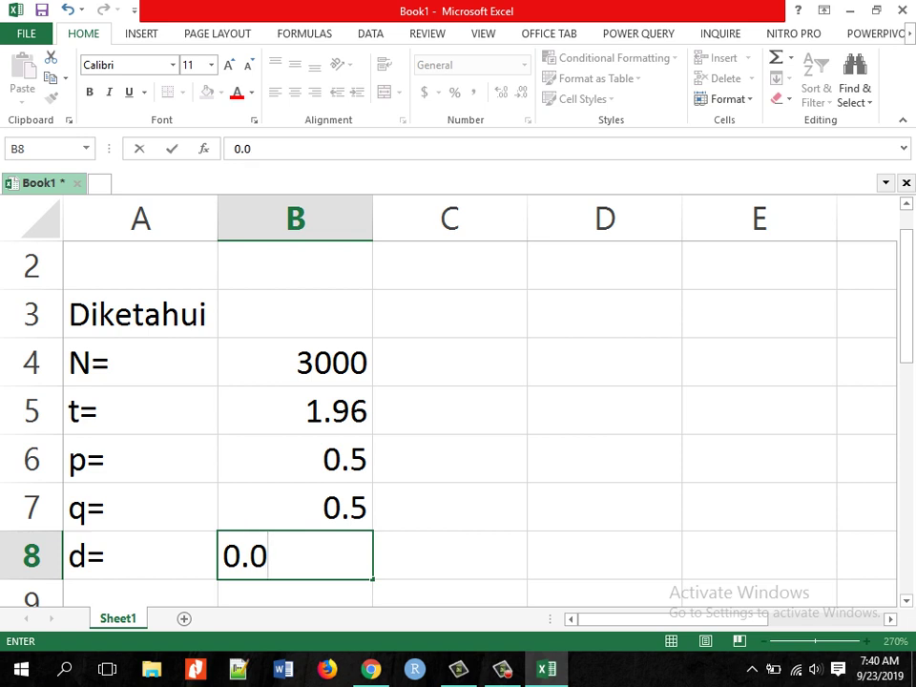
text(5)
key(Return)
key(Return)
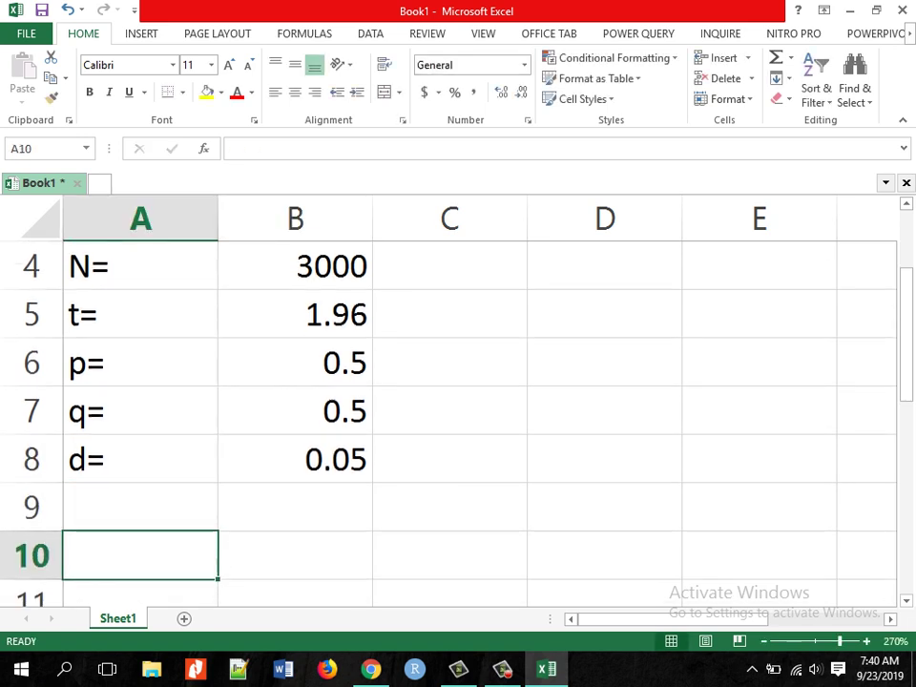
Enter the sentence "Sekarang kita menentukan berapa jumlah sample (sample size)" in A10.
text(Se)
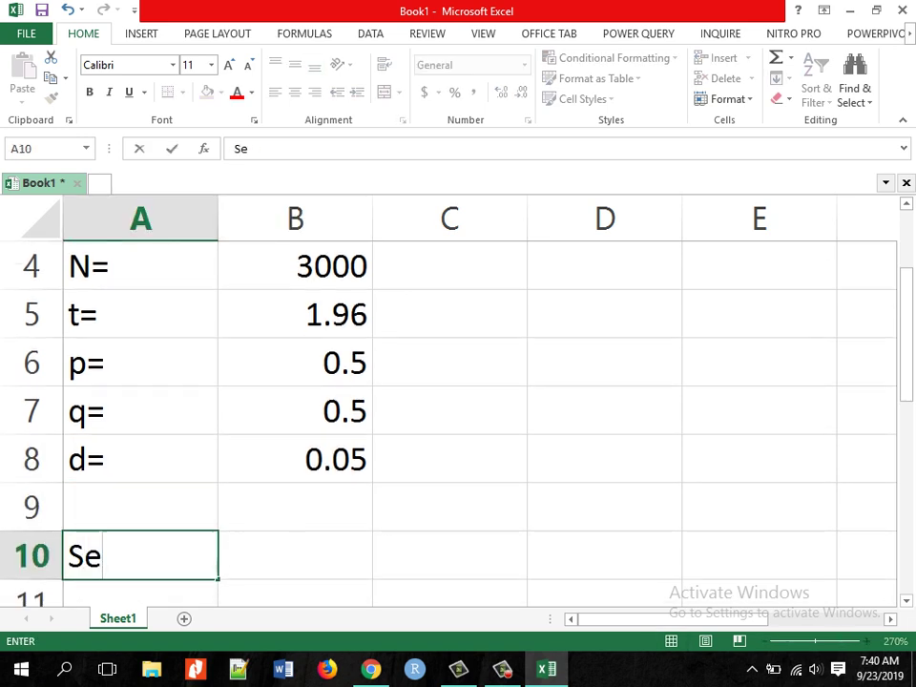
text(karang)
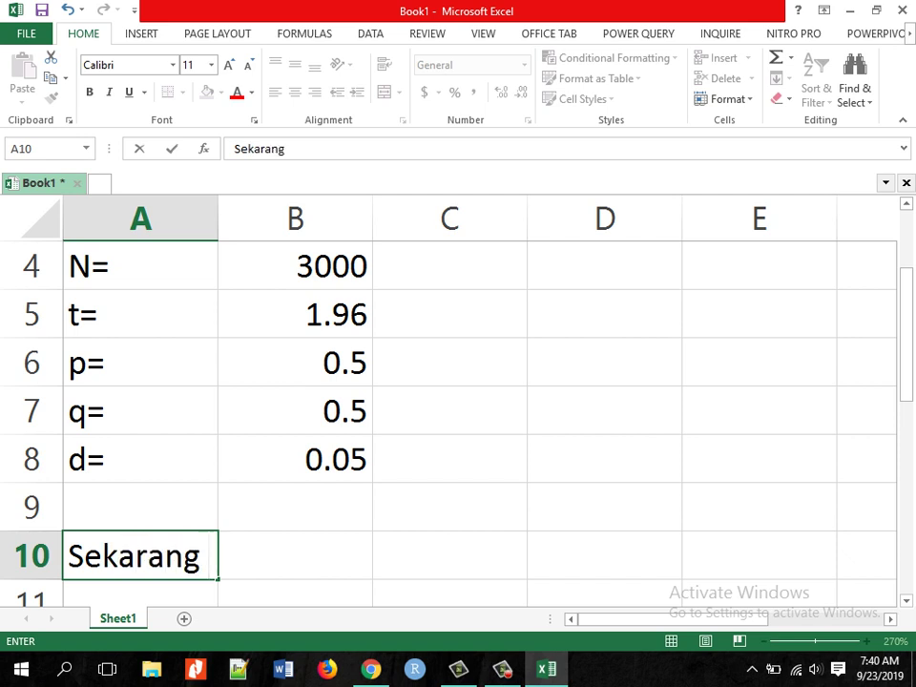
text( kita me)
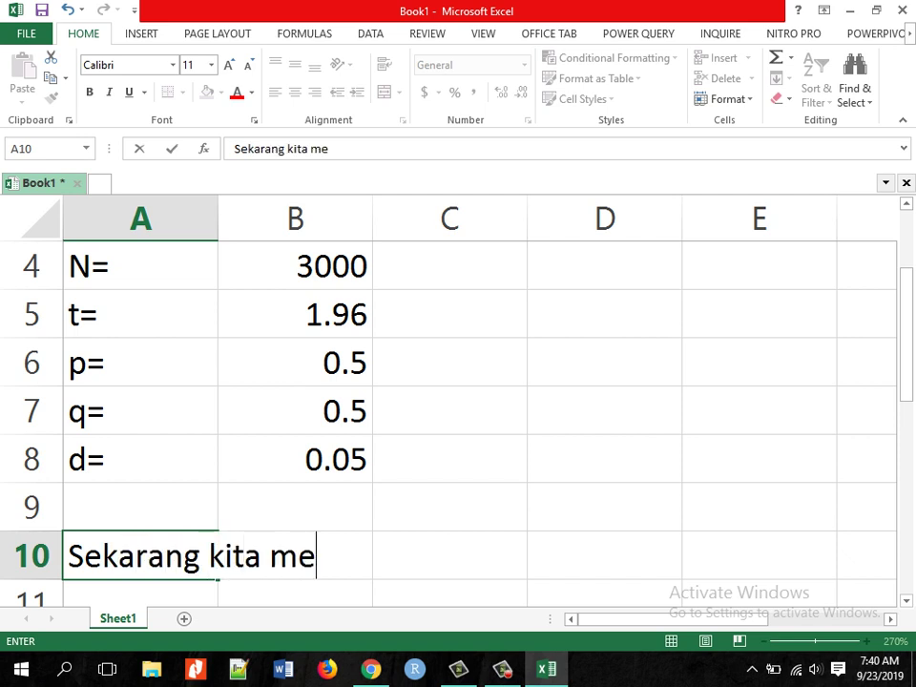
text(nentukan b)
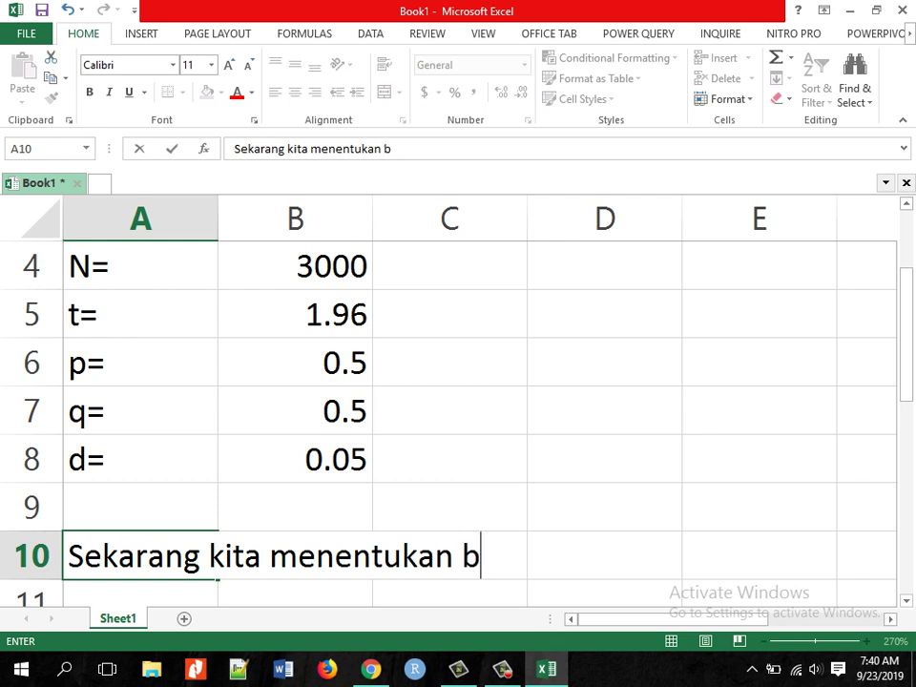
text(erapa nilai)
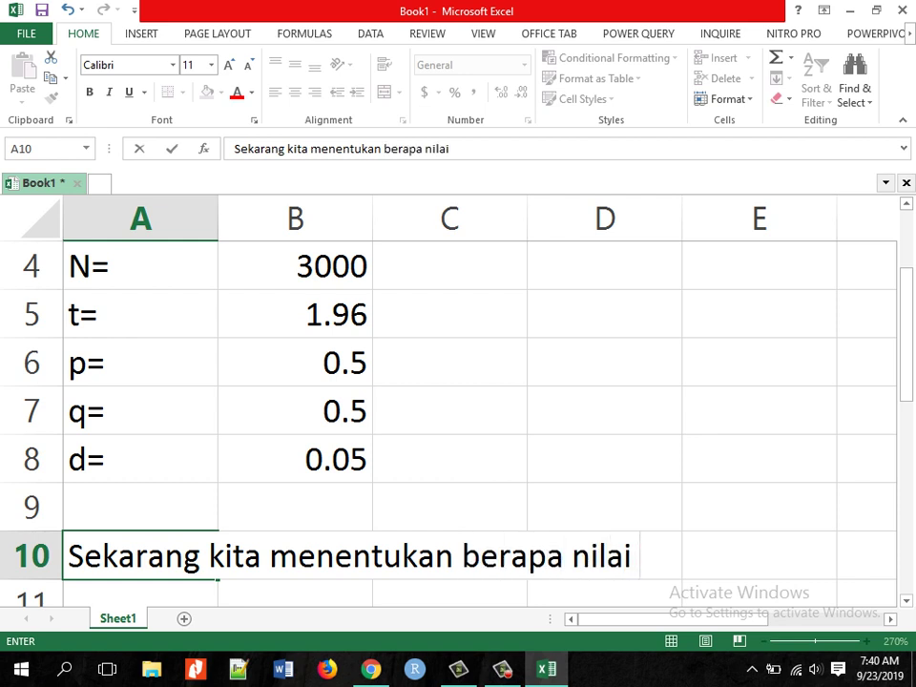
key(BackSpace)
key(BackSpace)
key(BackSpace)
key(BackSpace)
key(BackSpace)
key(BackSpace)
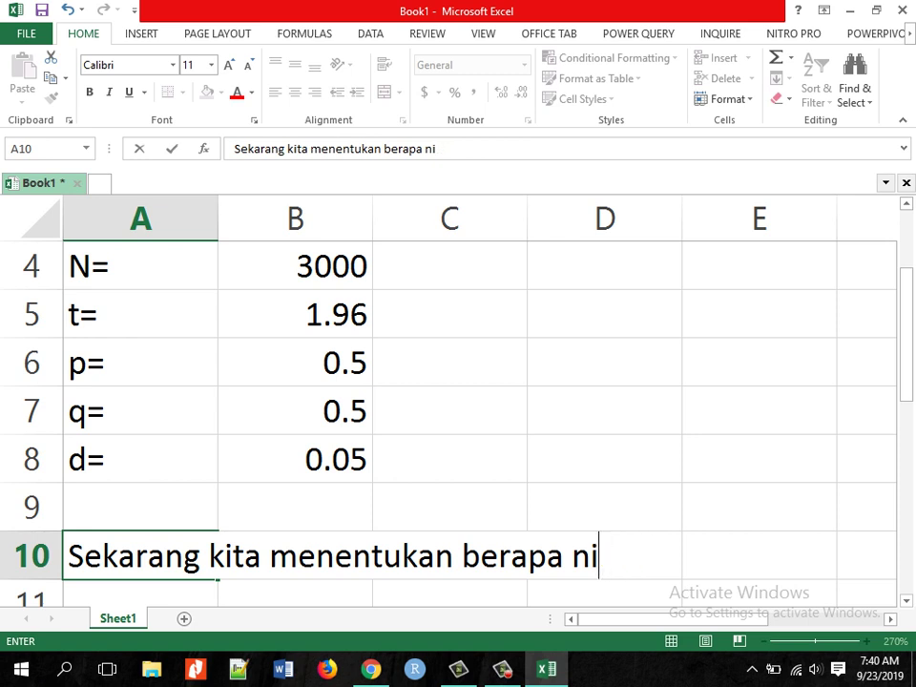
text(jumlah)
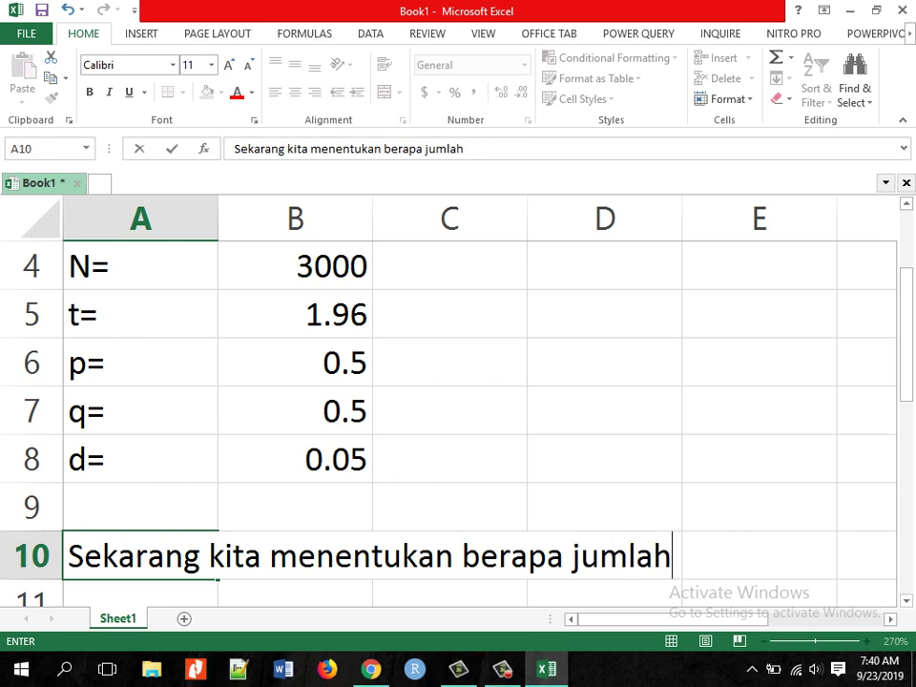
text( sample (sample si)
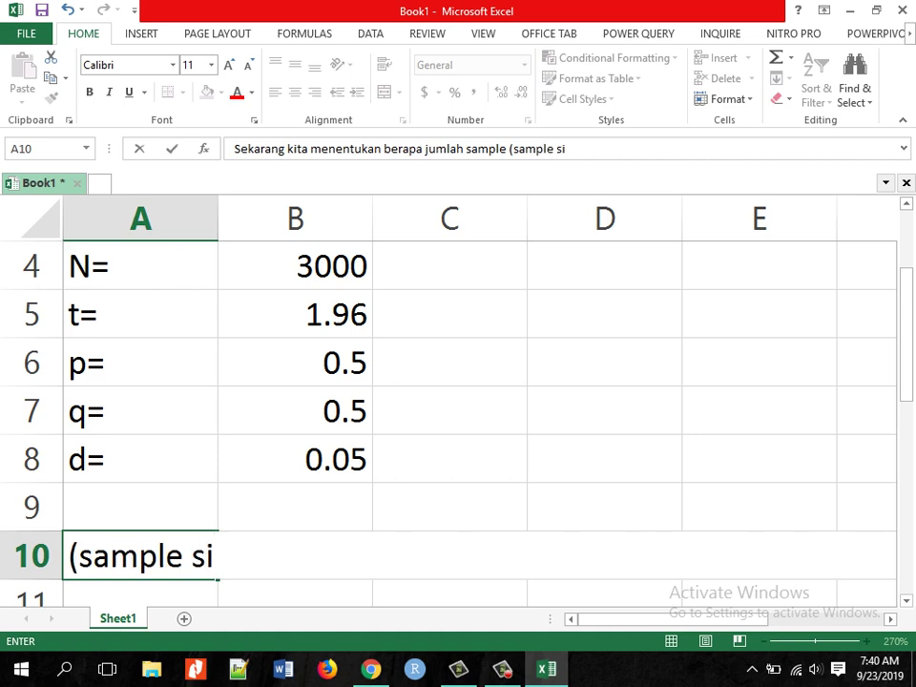
text(ze))
key(Return)
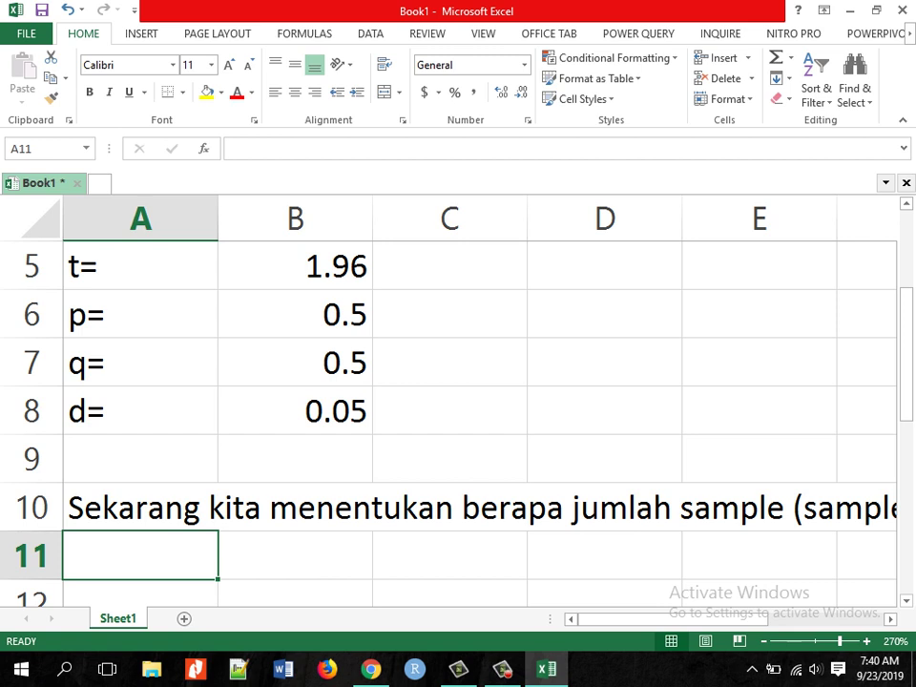
Enter the label "n0=" in A11.
text(n0)
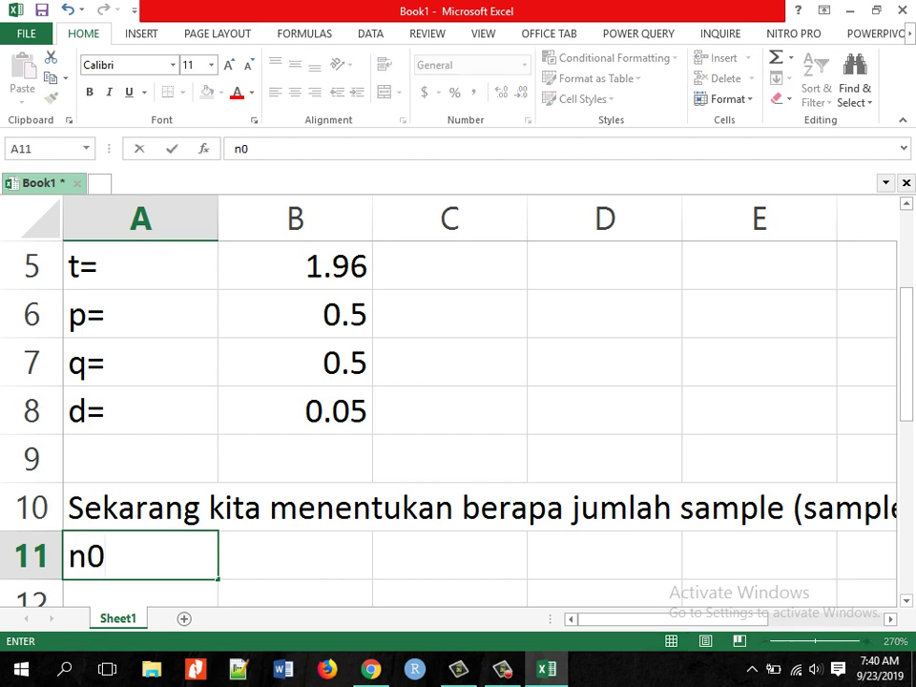
text(=)
key(Tab)
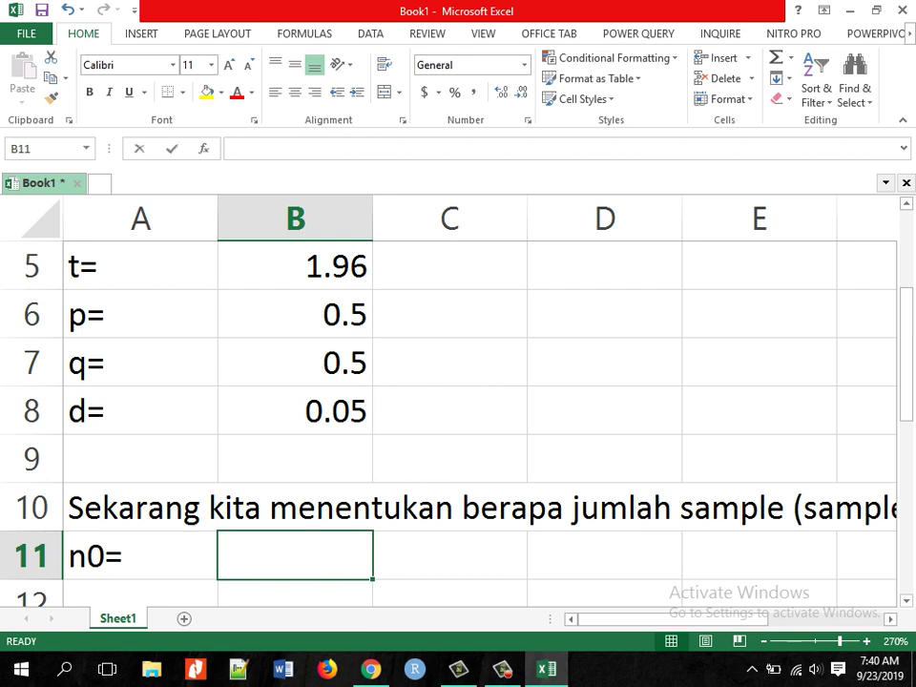
Calculate n0 in B11 with =(B5^2*(B6*B7))/(B8^2), accepting the proposed correction that adds the missing multiplication sign.
text(=)
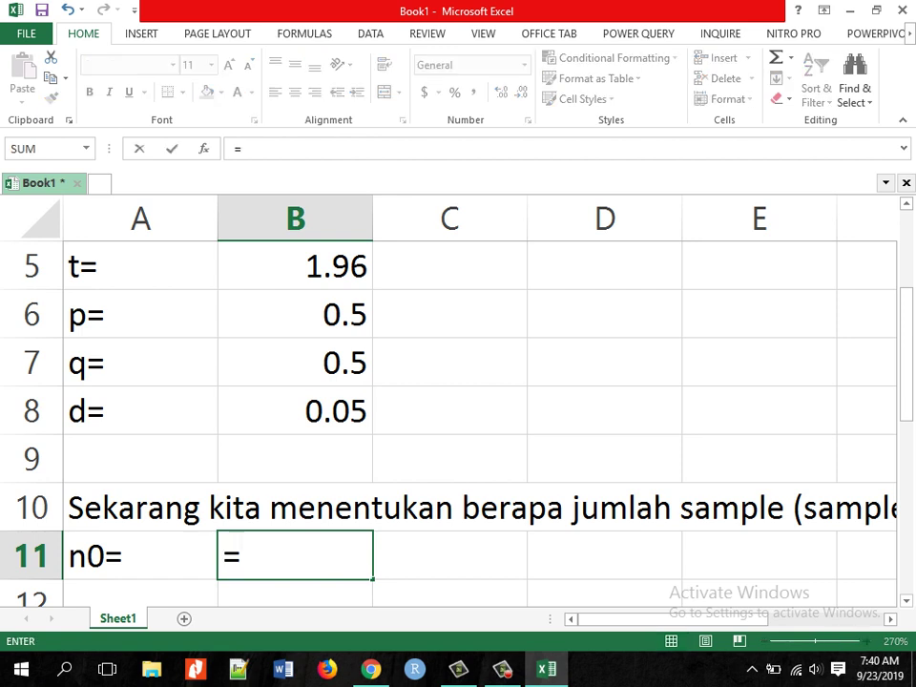
text(()
click(295, 267)
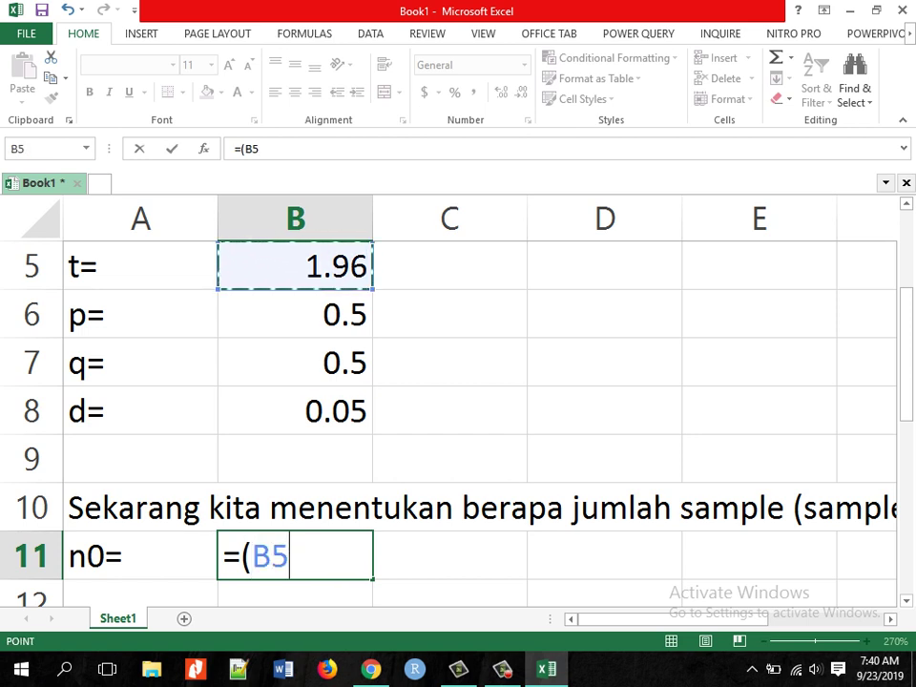
text(^)
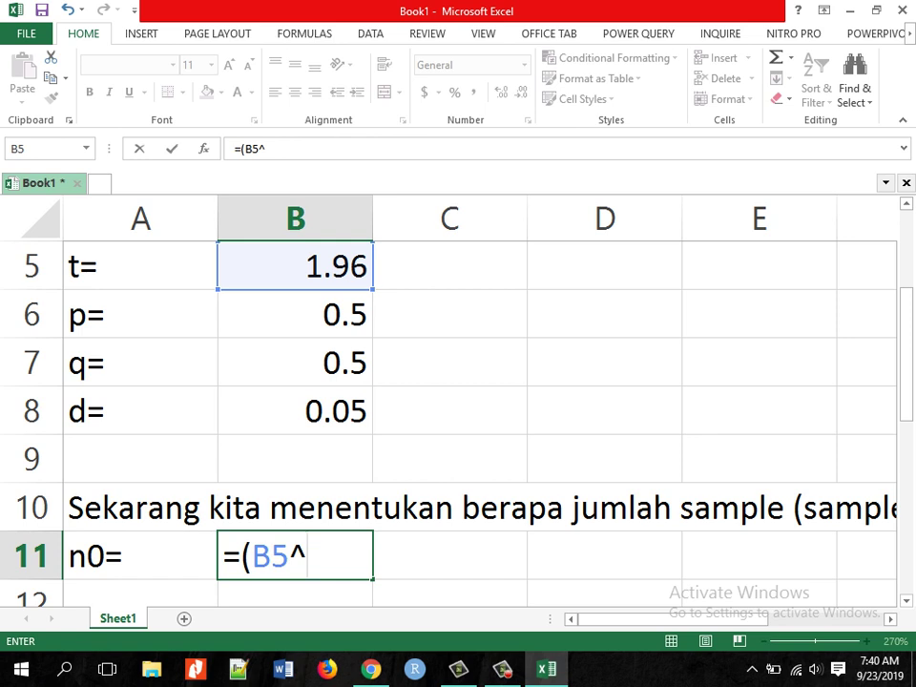
text(2()
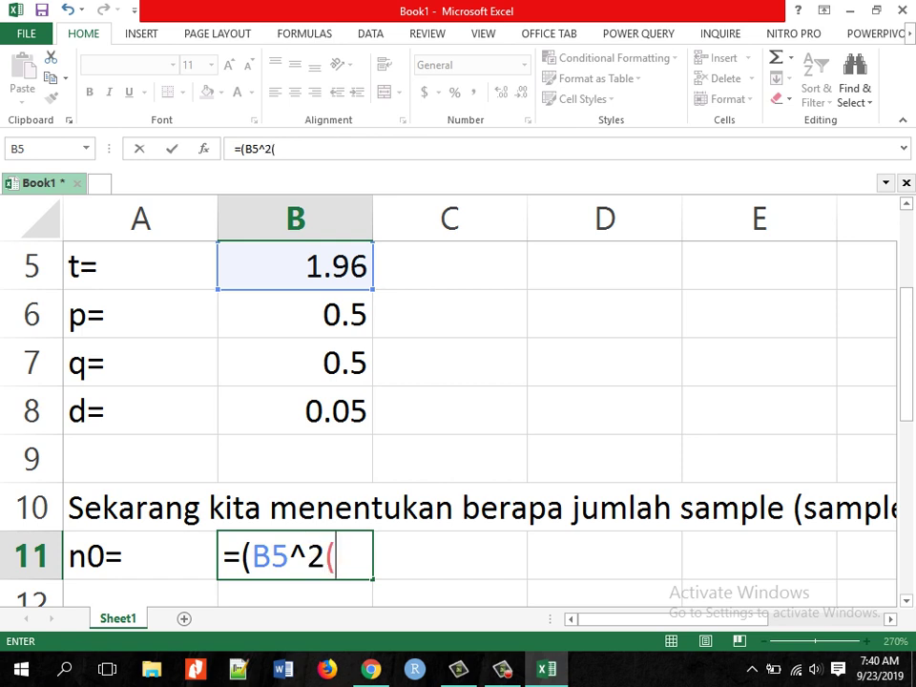
click(295, 314)
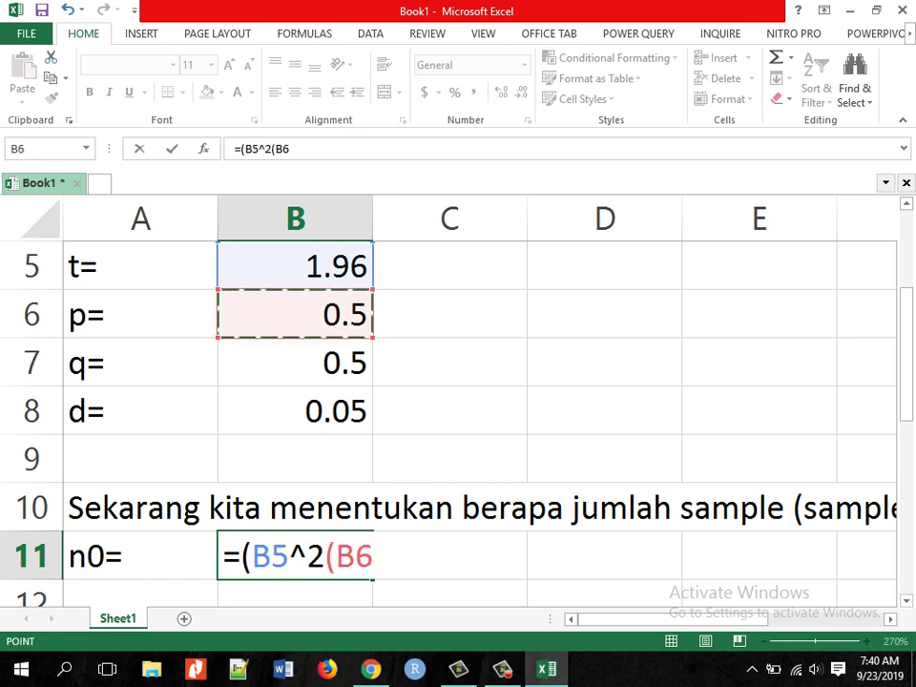
text(*)
click(295, 362)
text())
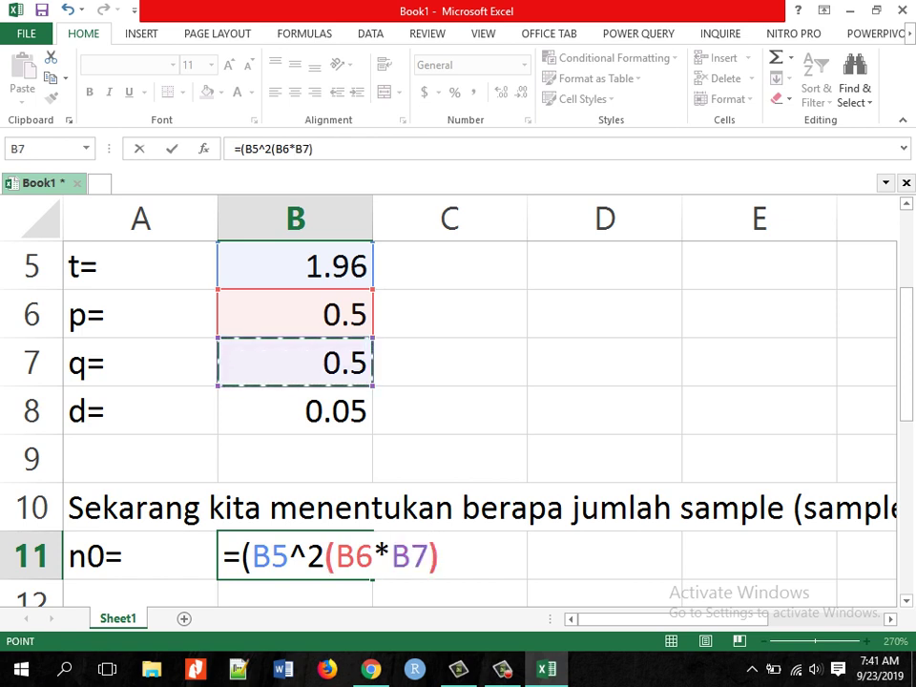
text(/)
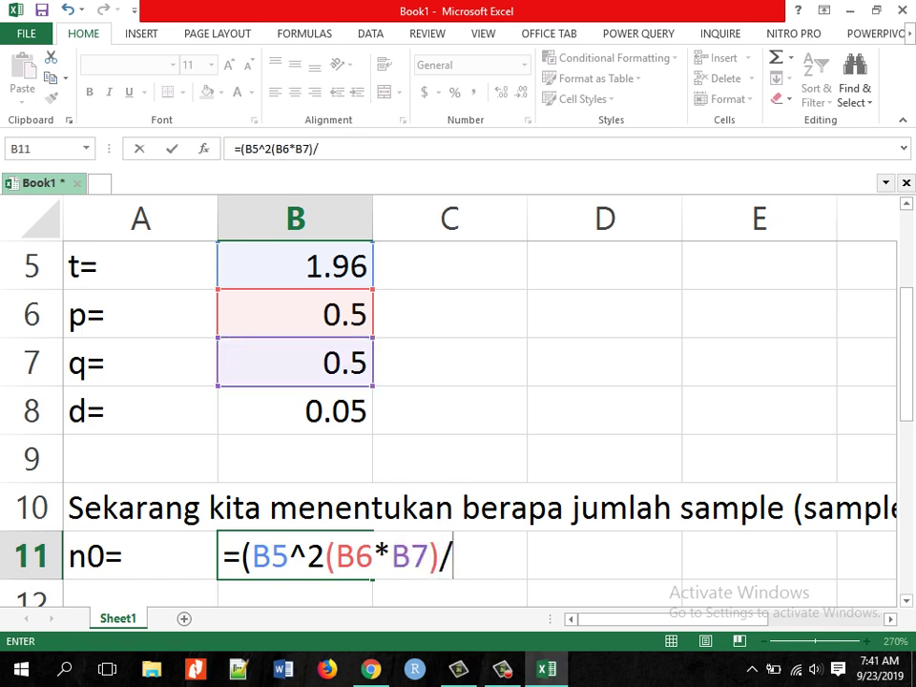
click(439, 556)
text()/)
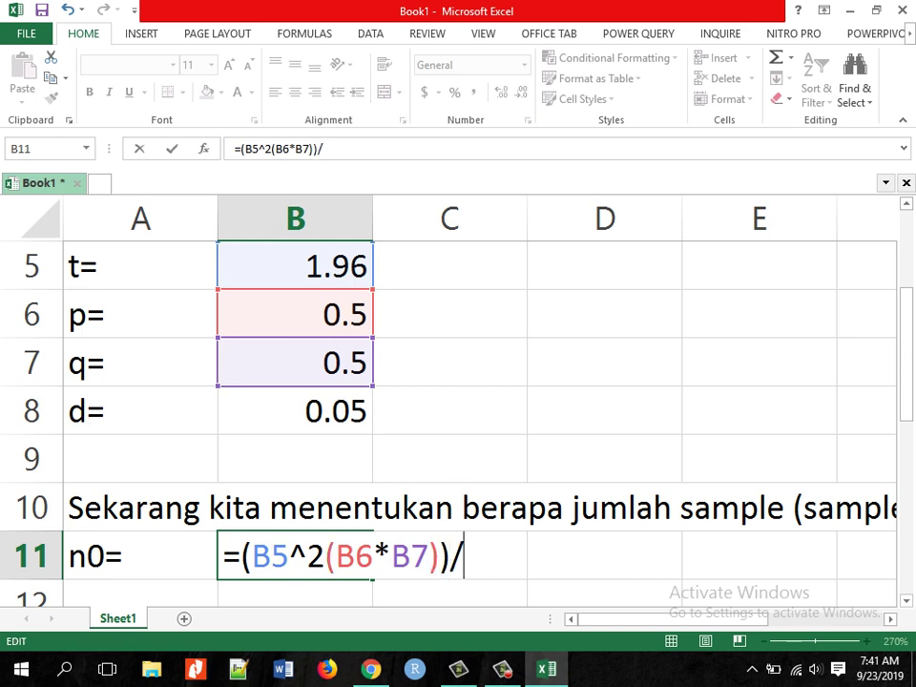
text(()
click(295, 411)
text(^2)
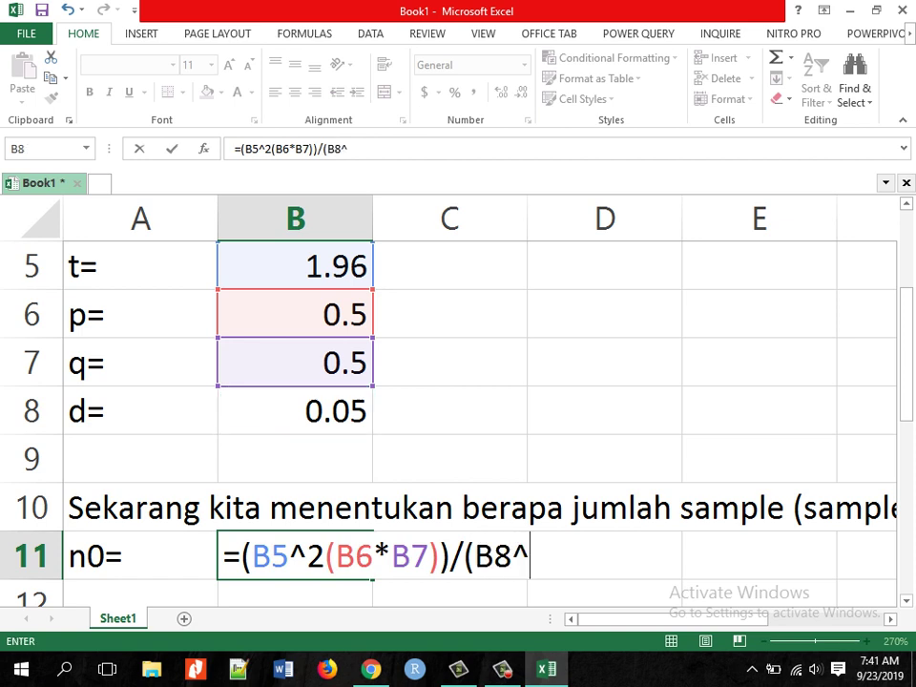
text())
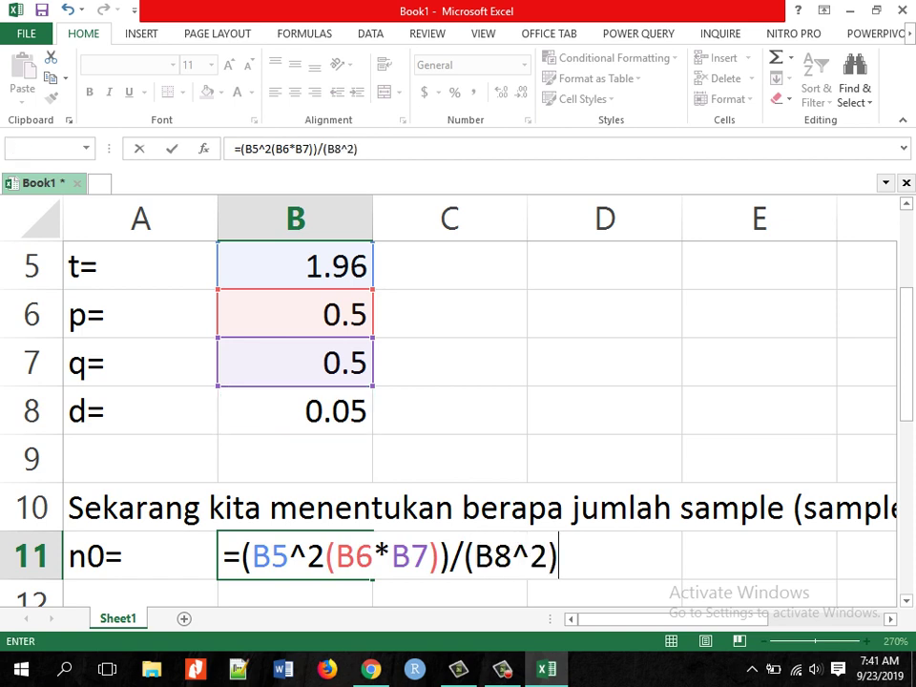
key(Return)
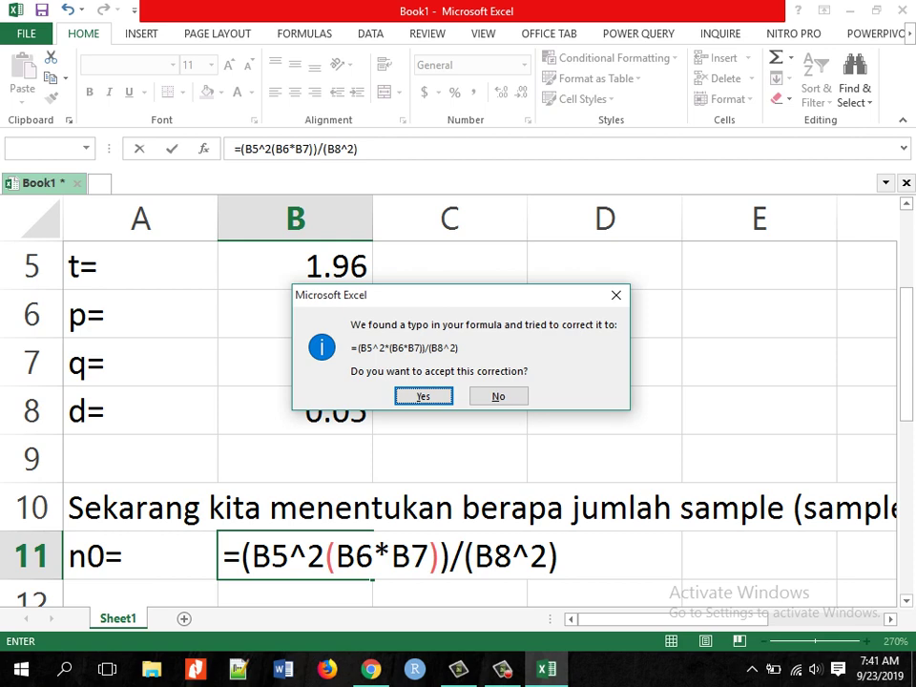
key(Return)
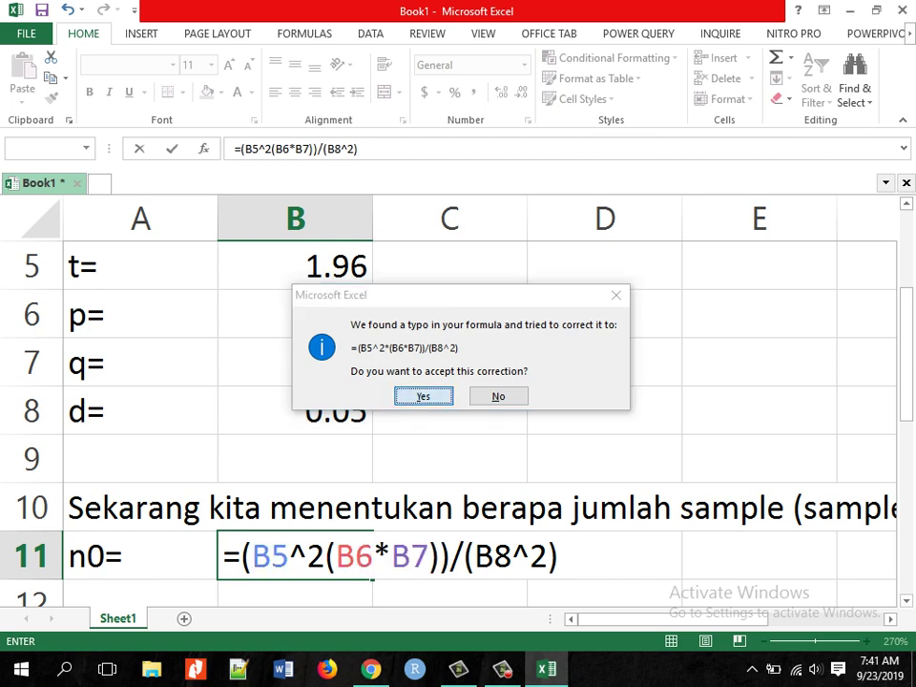
Open the n0 formula in B11 to check its cell references, leaving it as it is.
key(Up)
key(Right)
key(F2)
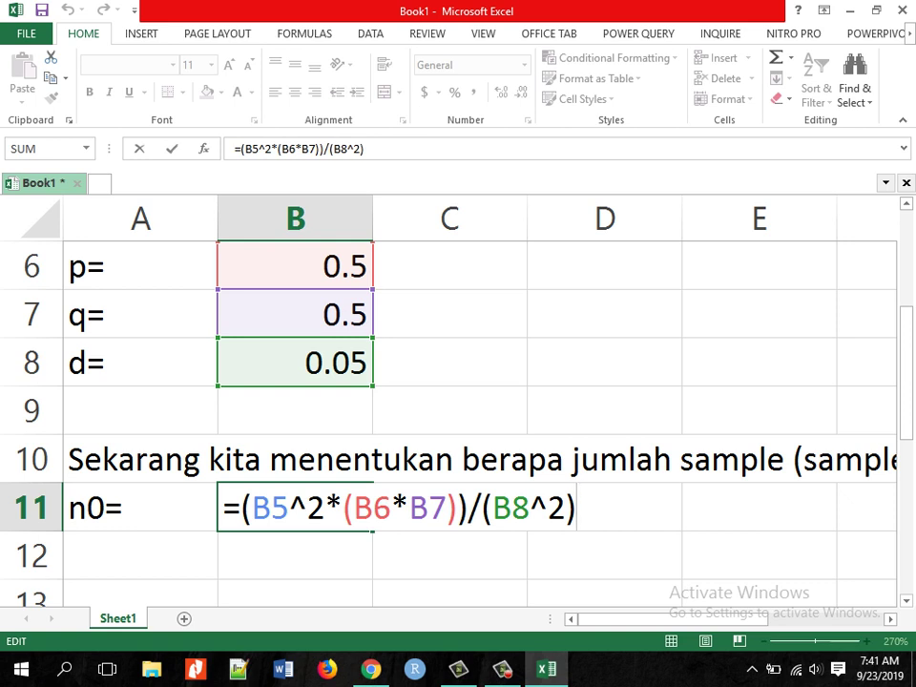
key(Return)
Enter the label "n=" in A12 and calculate n in B12 with the formula =B11/(1+(B11/B4)).
key(Left)
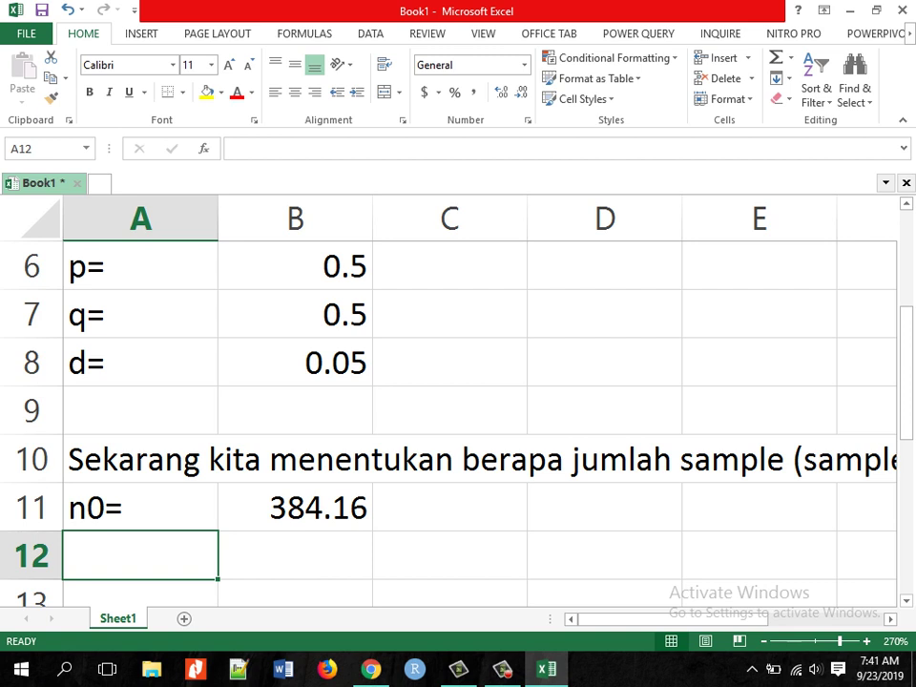
text(n=)
key(Tab)
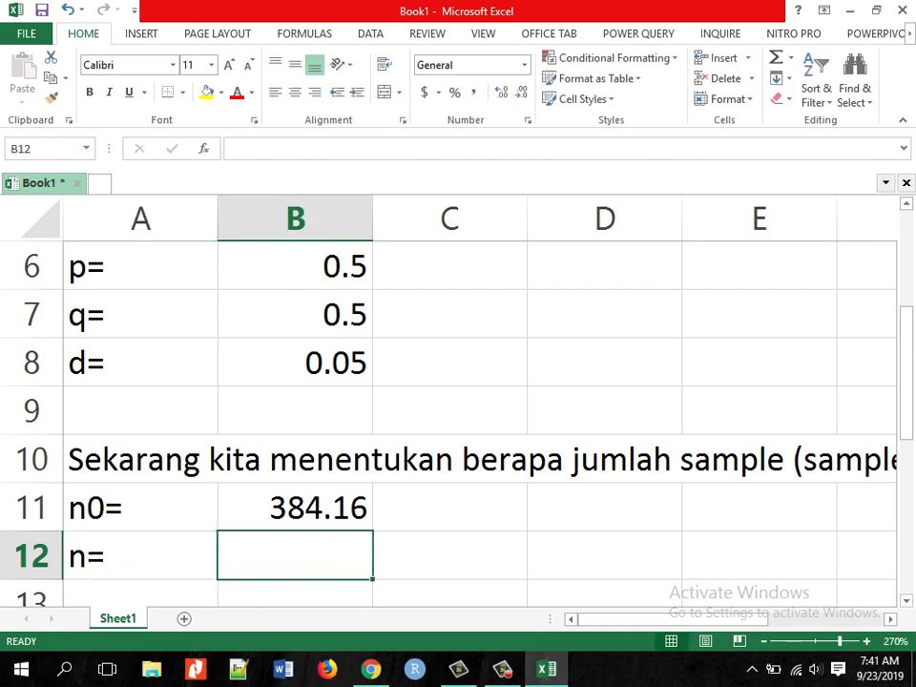
text(=)
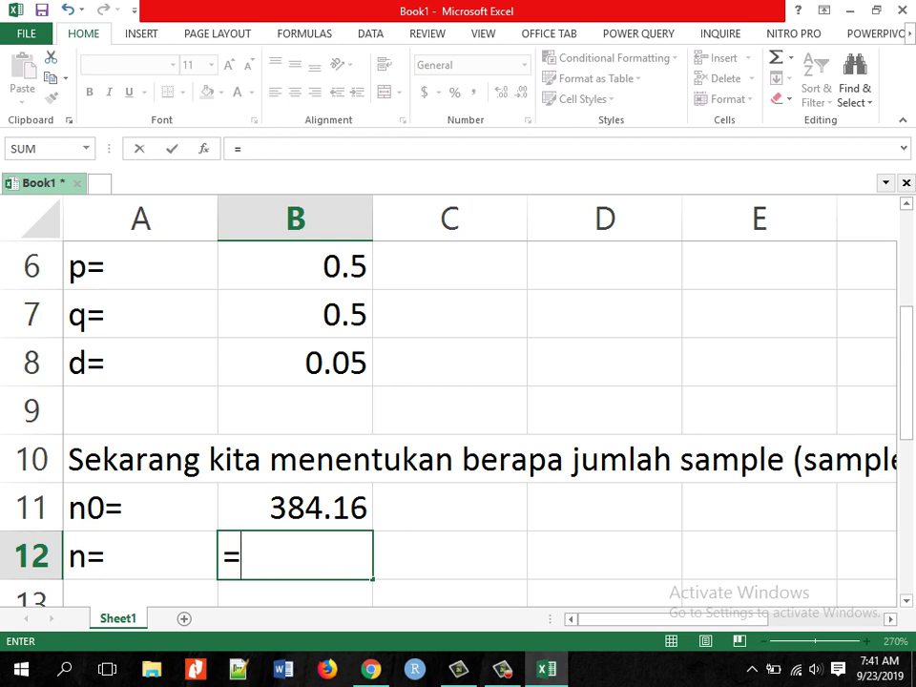
key(Up)
text(/)
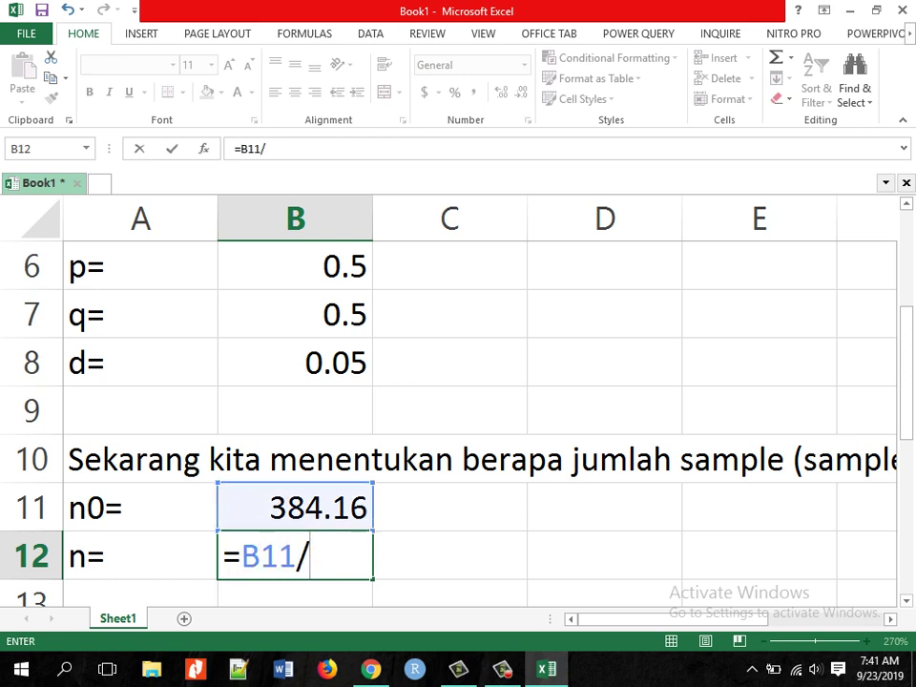
text((1+()
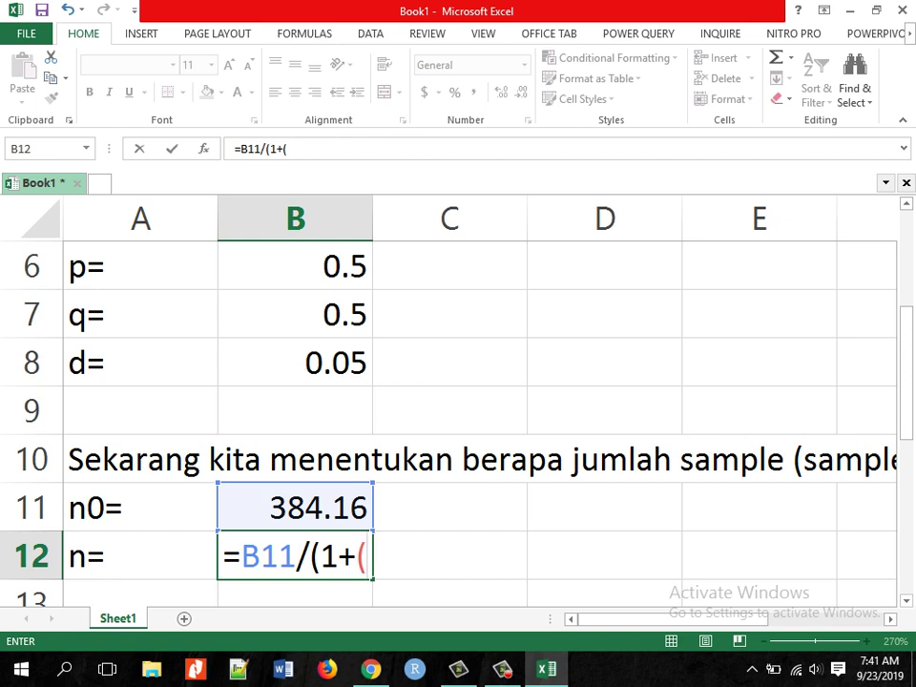
key(Up)
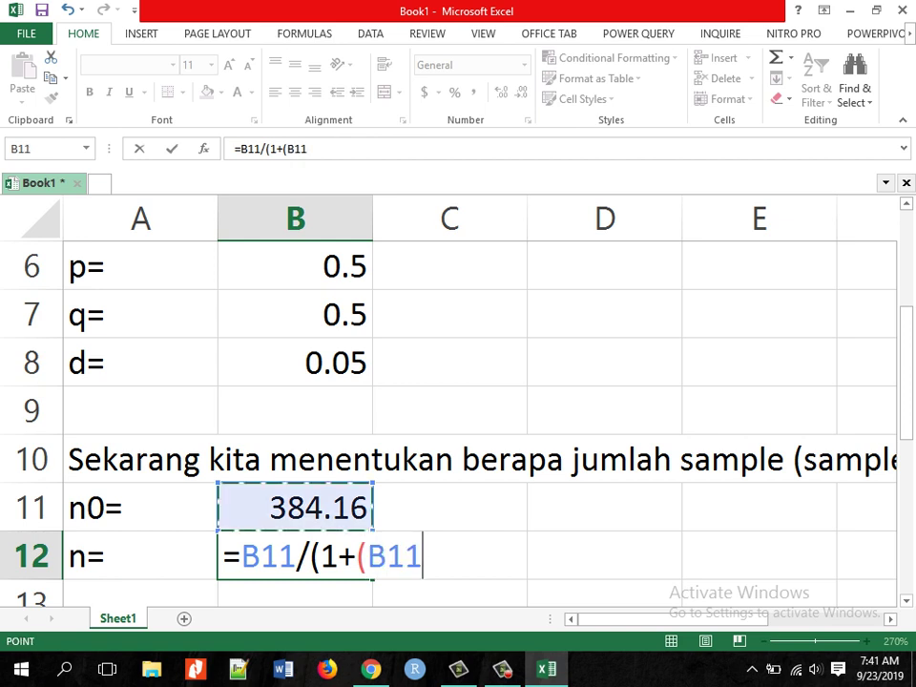
text(/)
drag(905, 399, 906, 435)
click(295, 314)
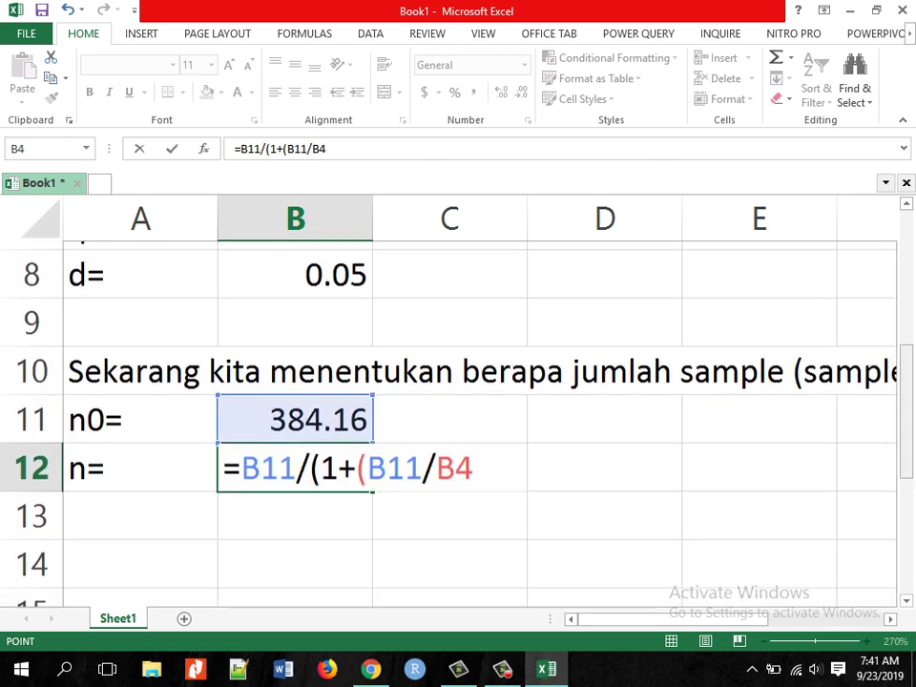
text()))
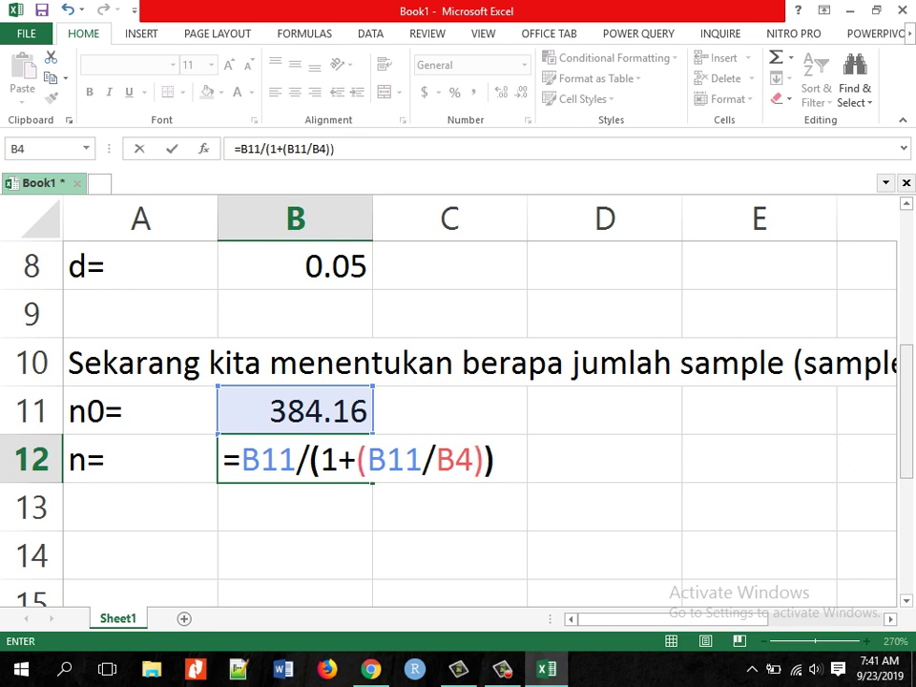
key(Return)
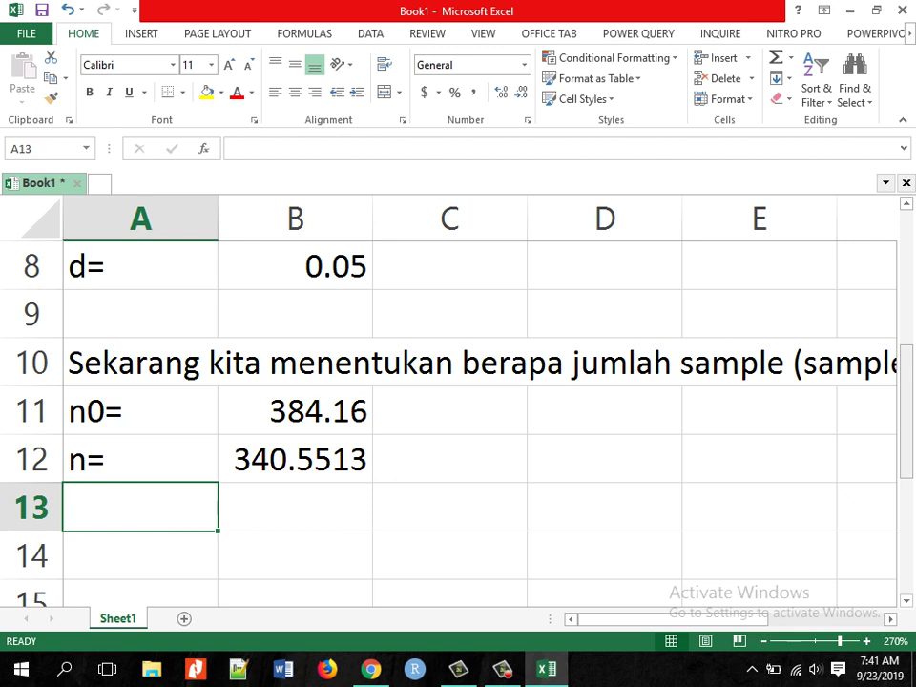
Enter the conclusion "Sehingga, jumlah samplenya sebesar 341 mahasiswa" in A13.
click(140, 555)
click(140, 507)
text(Sehingga)
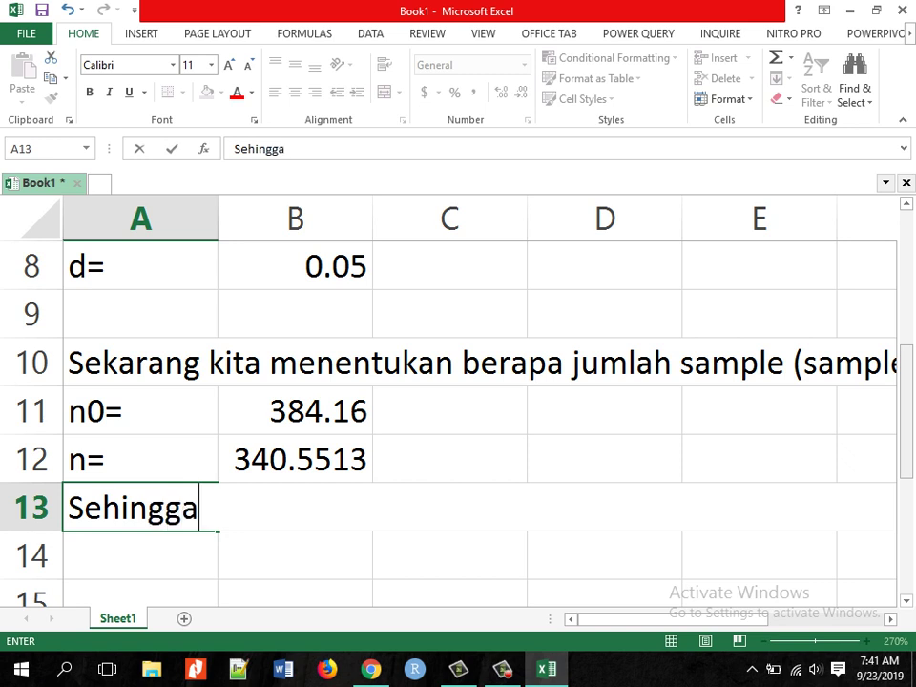
text(, juml)
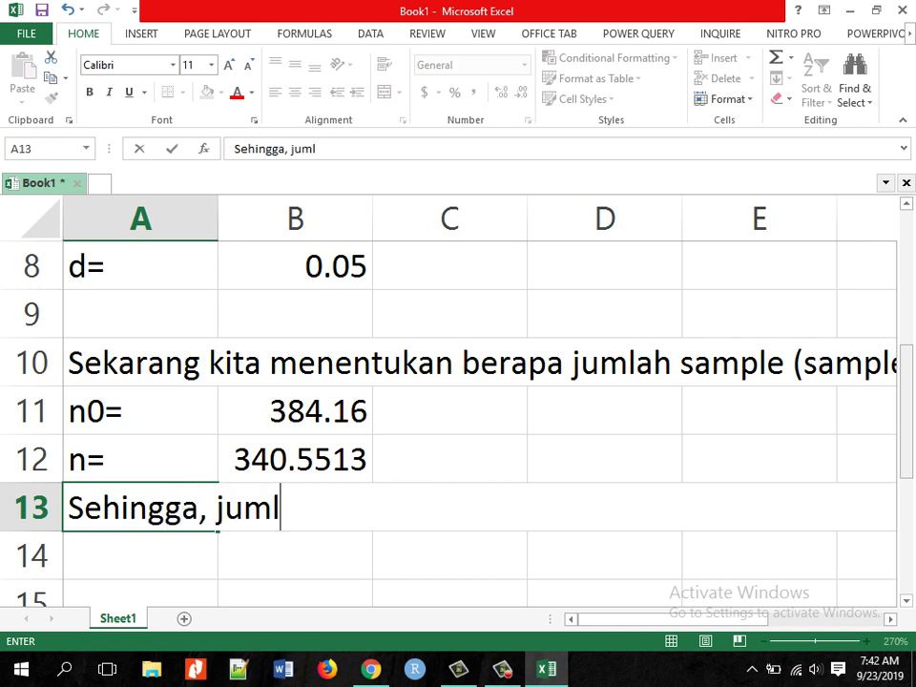
text(ah sample )
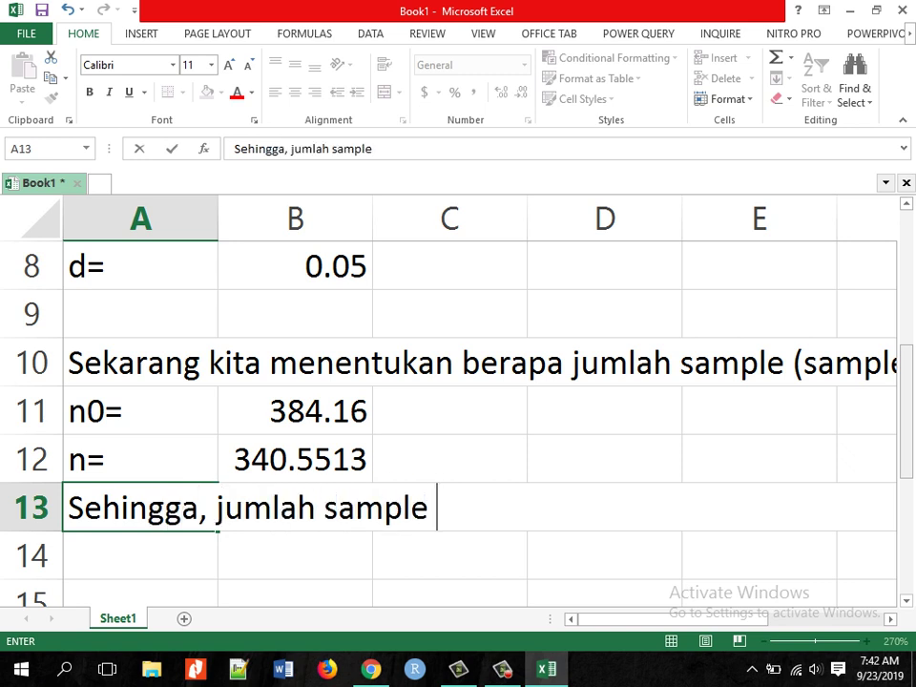
text(nya sebe)
text(sa)
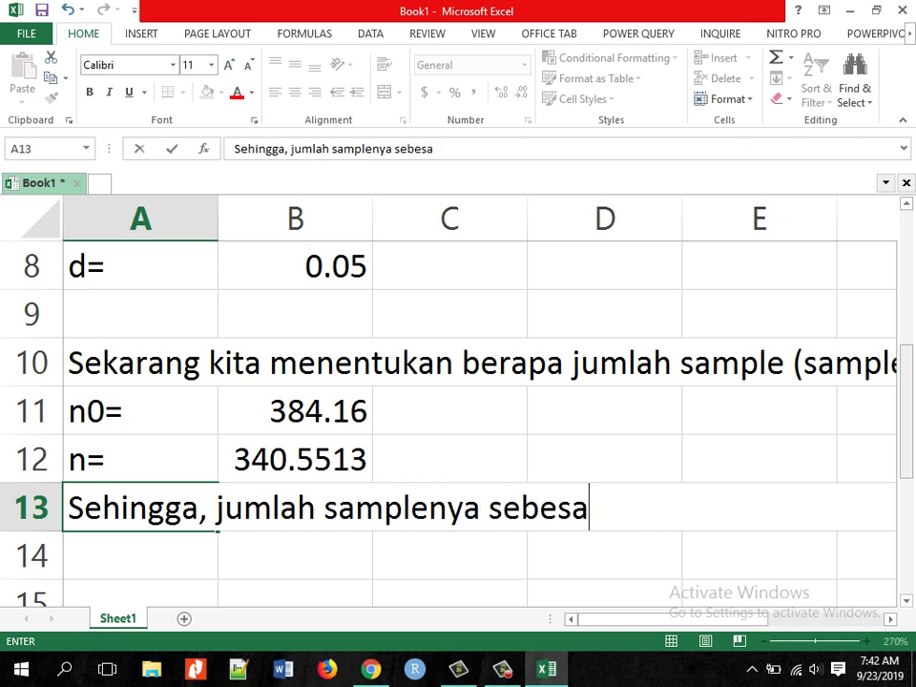
text(r 341)
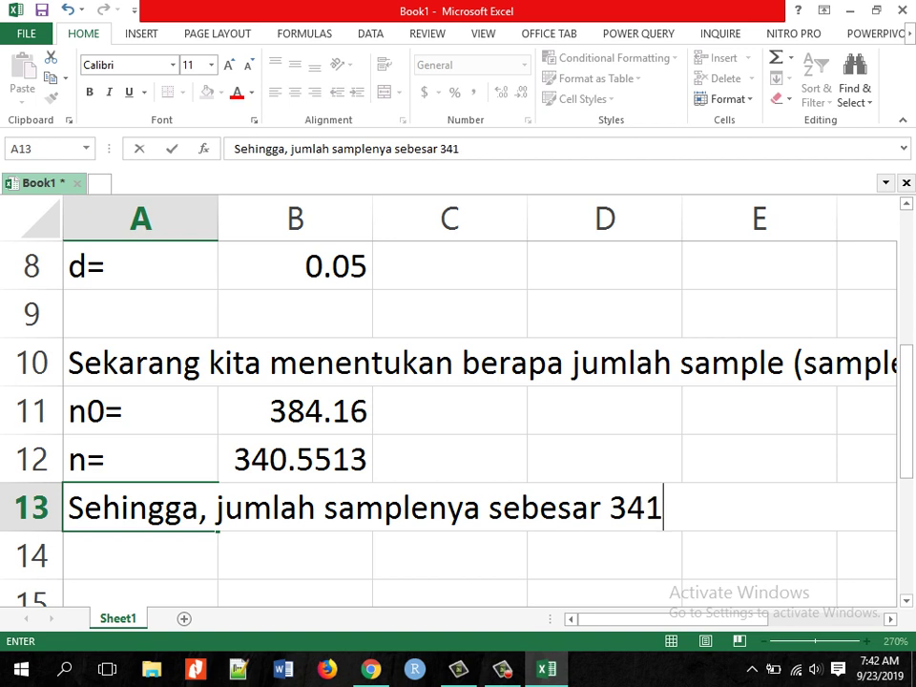
text( mahas)
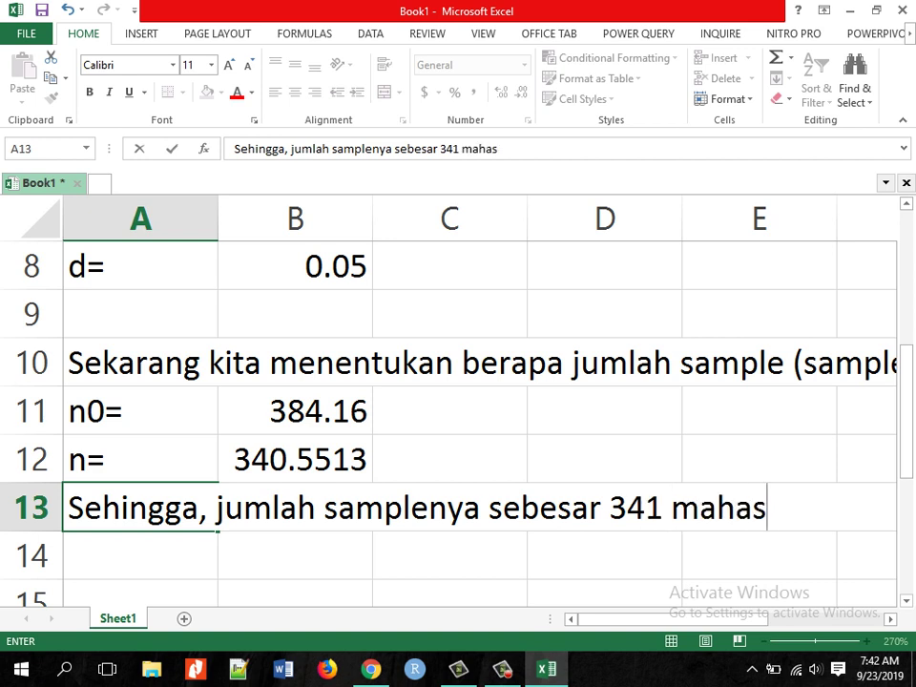
text(iswa)
key(Return)
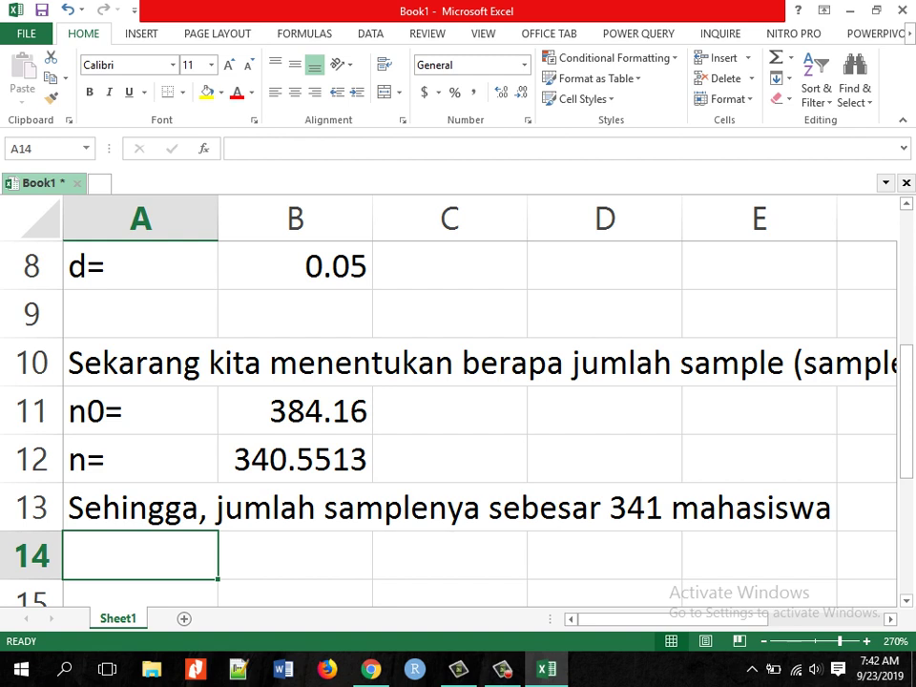
Extend the conclusion in A13 with "dari 3000 mahasiswa" after the existing text.
key(Up)
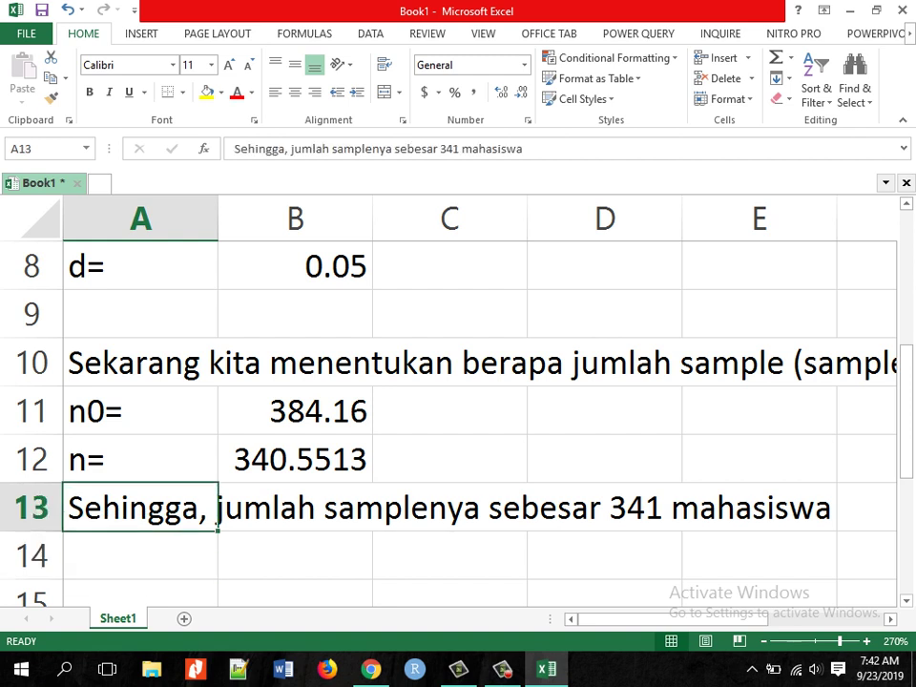
key(F2)
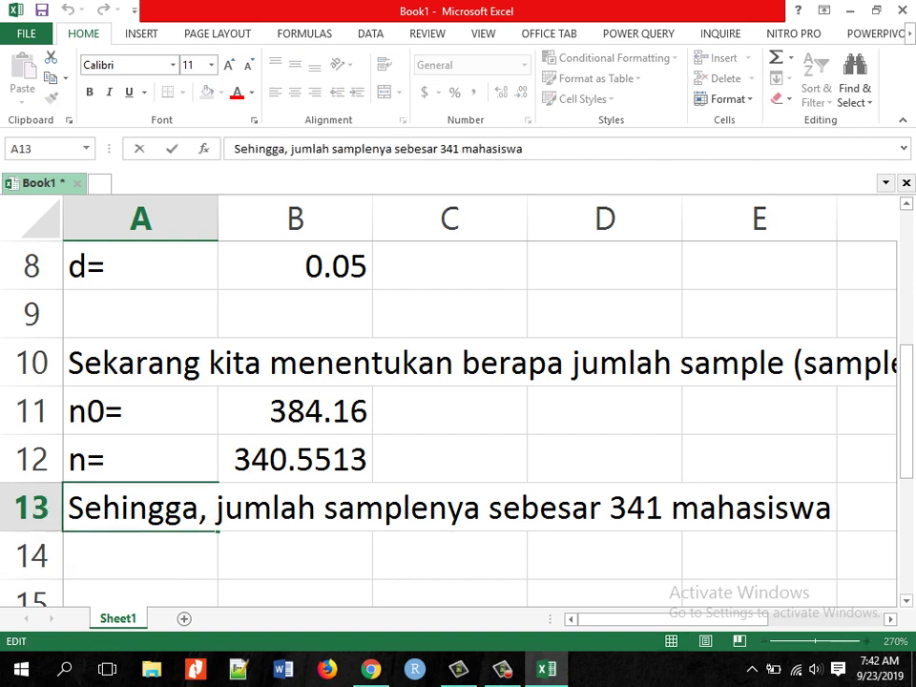
text(dari 3)
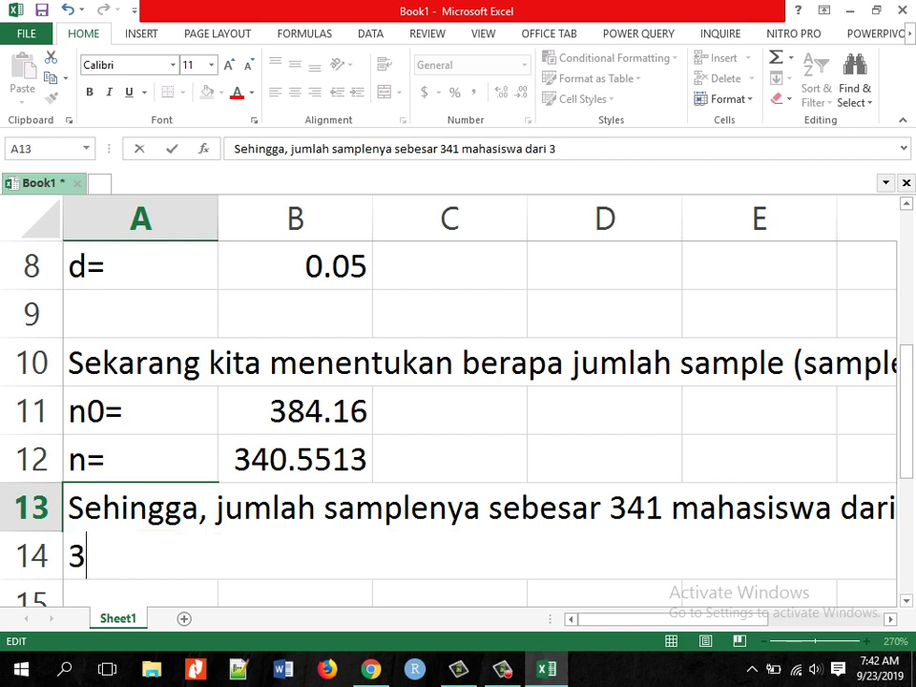
text(000 mahsi)
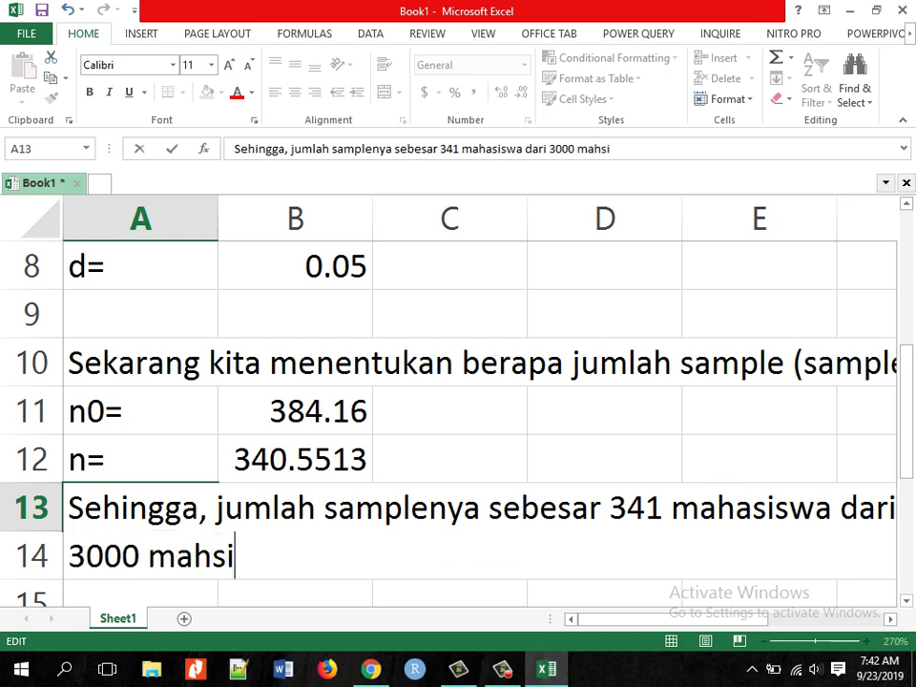
key(BackSpace)
key(BackSpace)
text(asiswa)
click(218, 523)
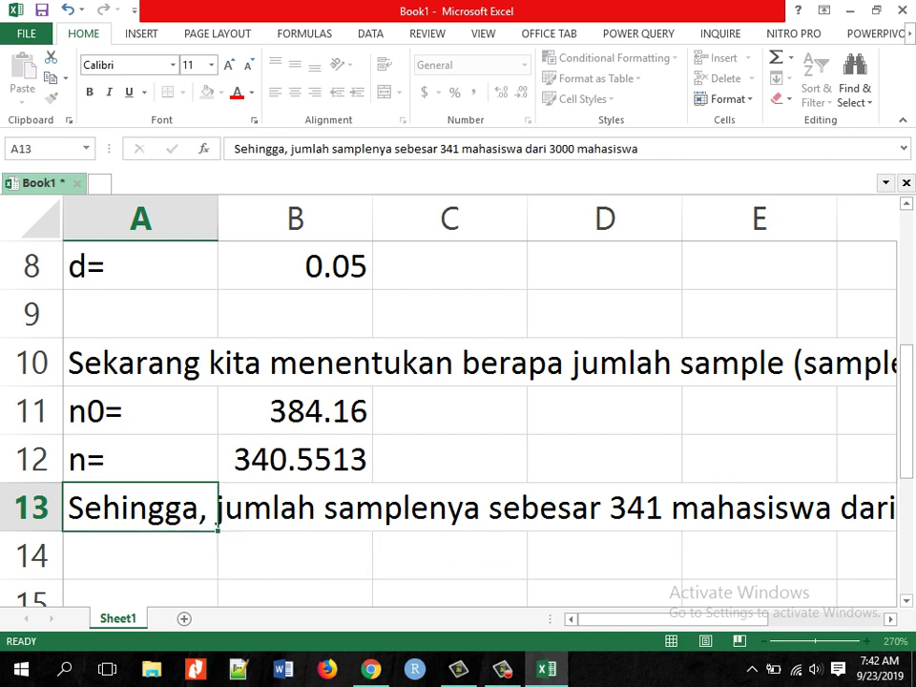
key(Return)
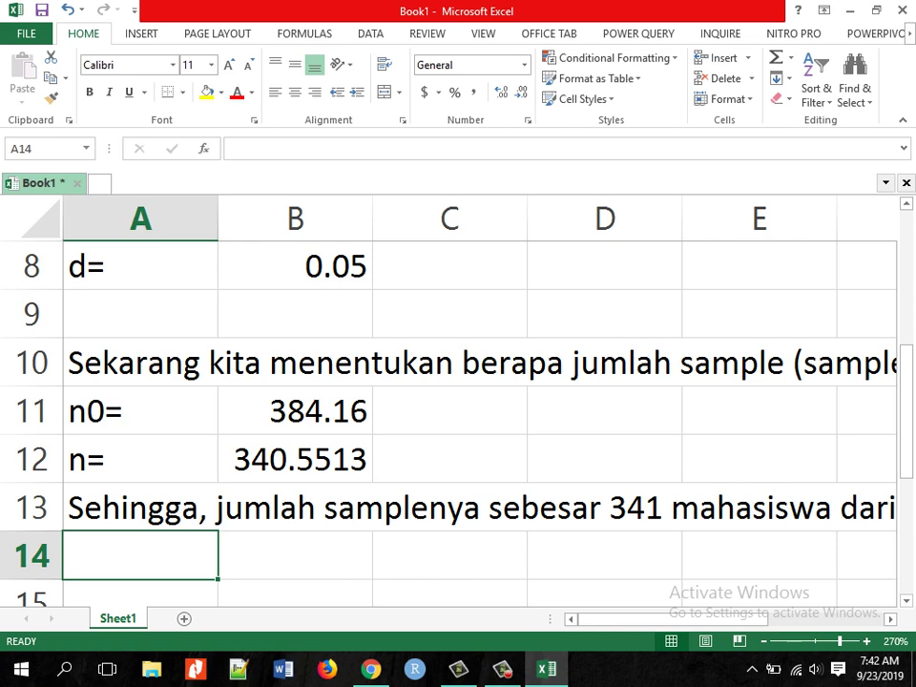
Enter the line "Kemudian, kita menentukan sample terpilih:" in A14.
key(Down)
key(Up)
text(Ke)
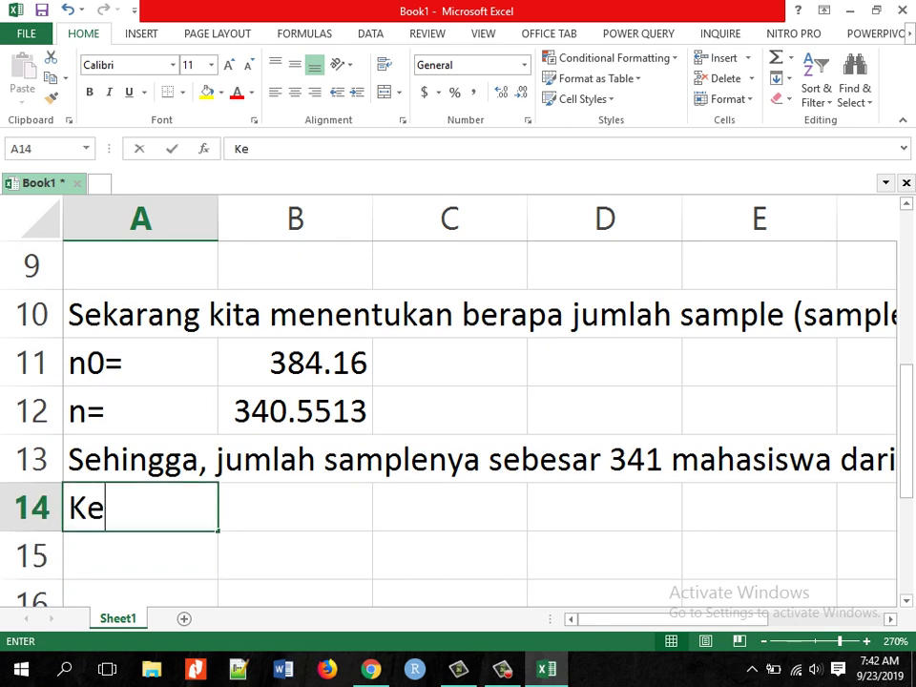
text(mudia,)
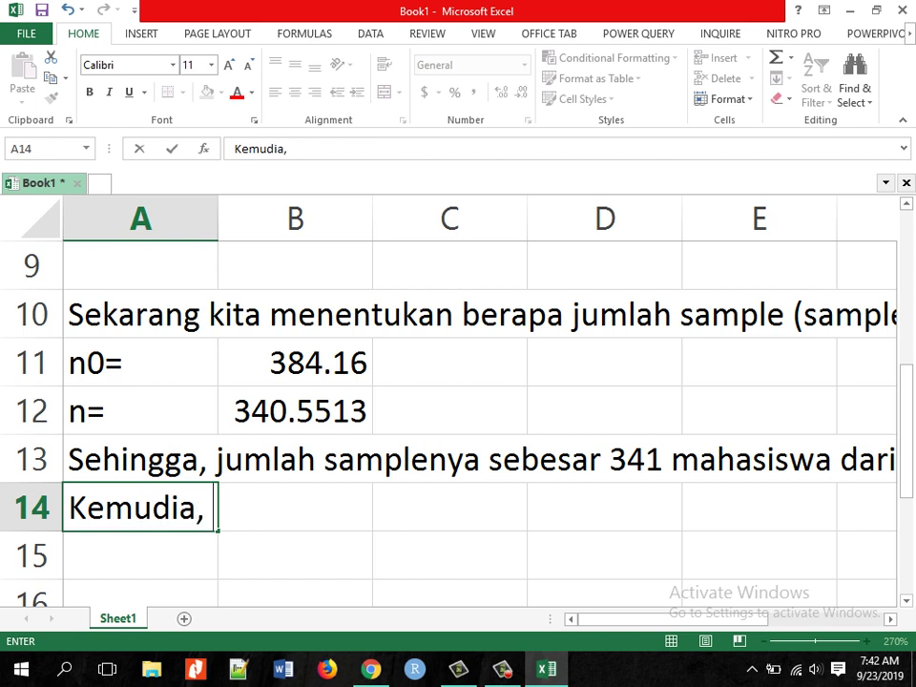
key(BackSpace)
key(BackSpace)
text(n, )
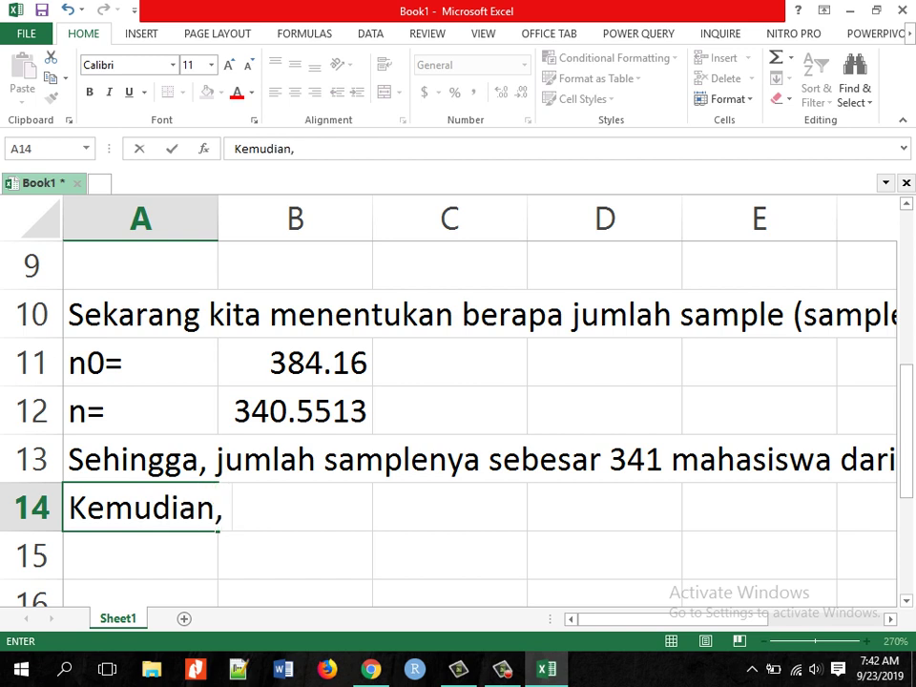
text(kita menen)
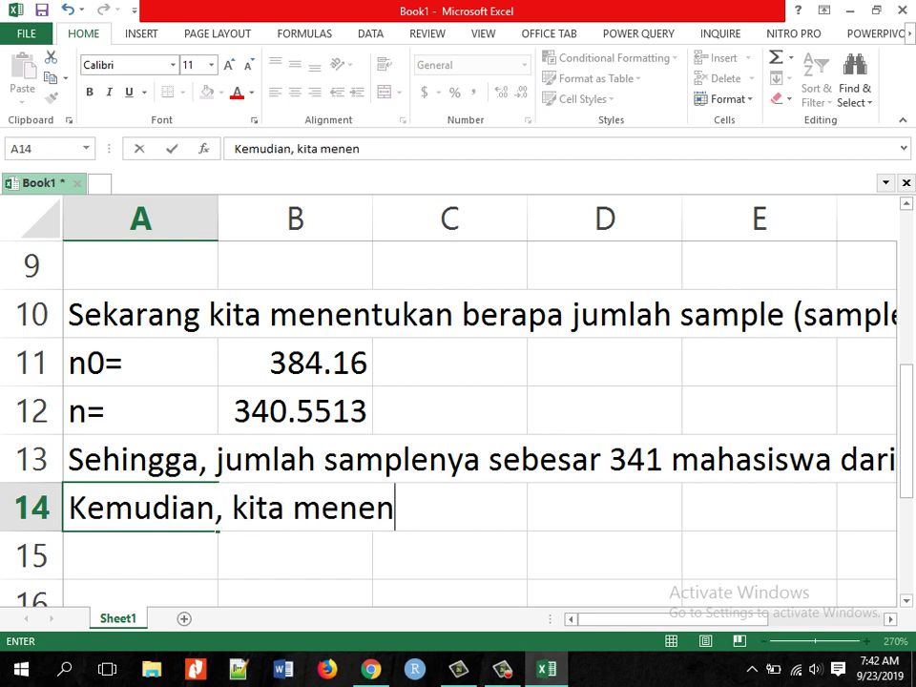
text(tukan sa)
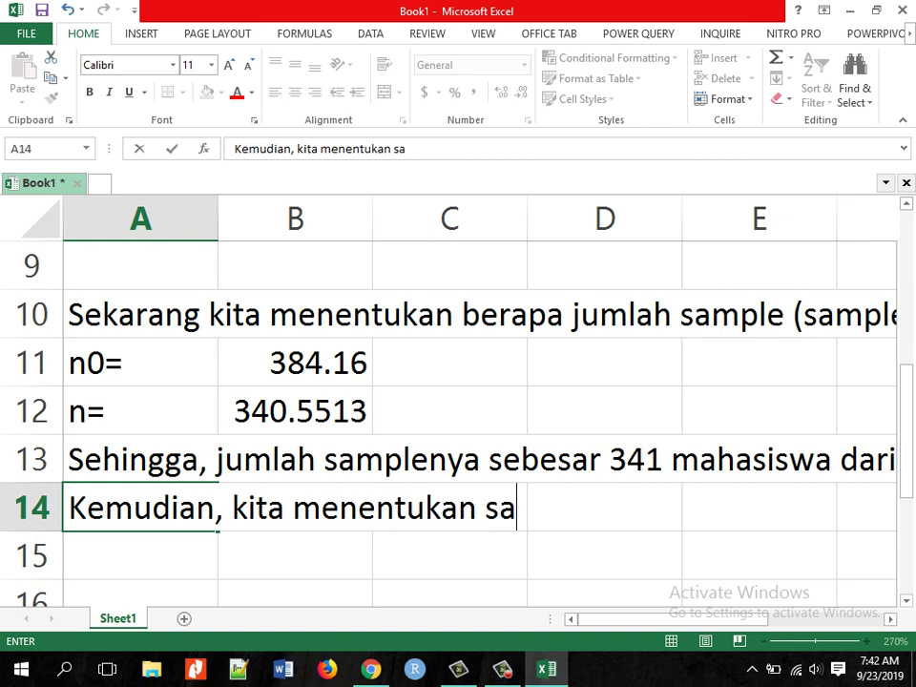
text(mple )
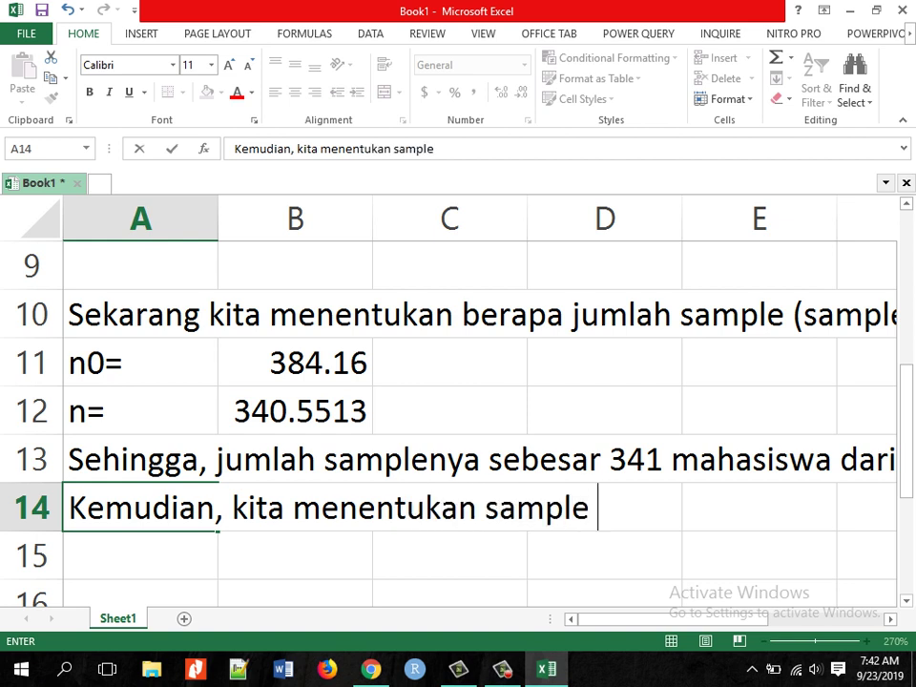
text(terpilih)
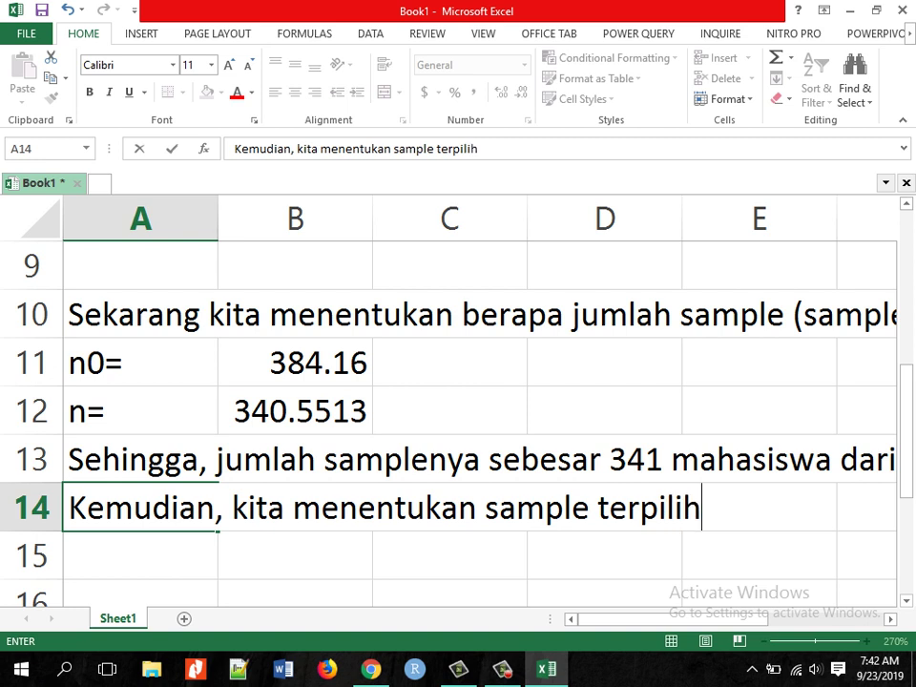
text(:)
key(ctrl+Return)
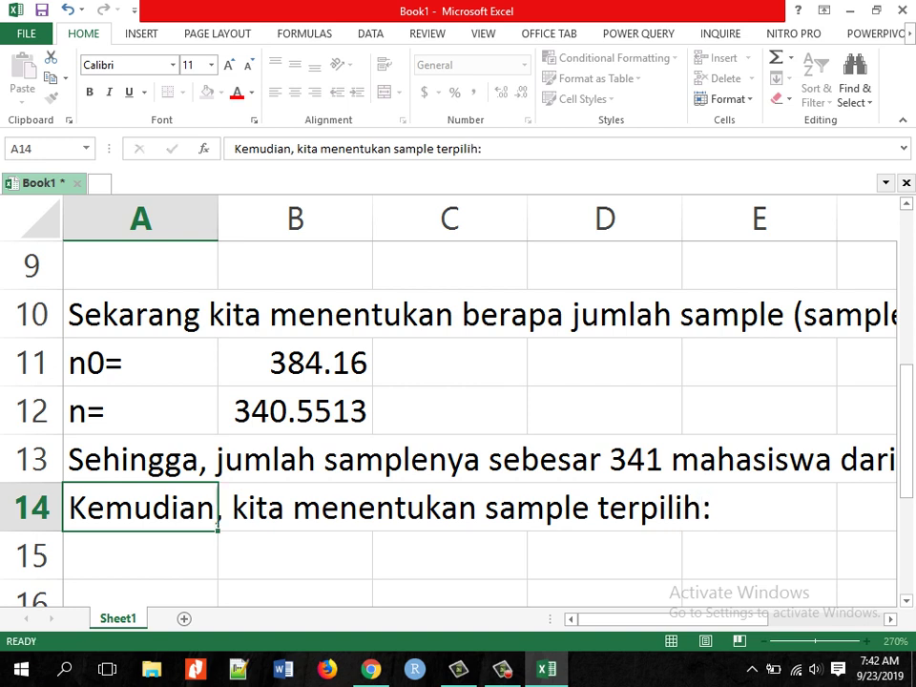
key(Return)
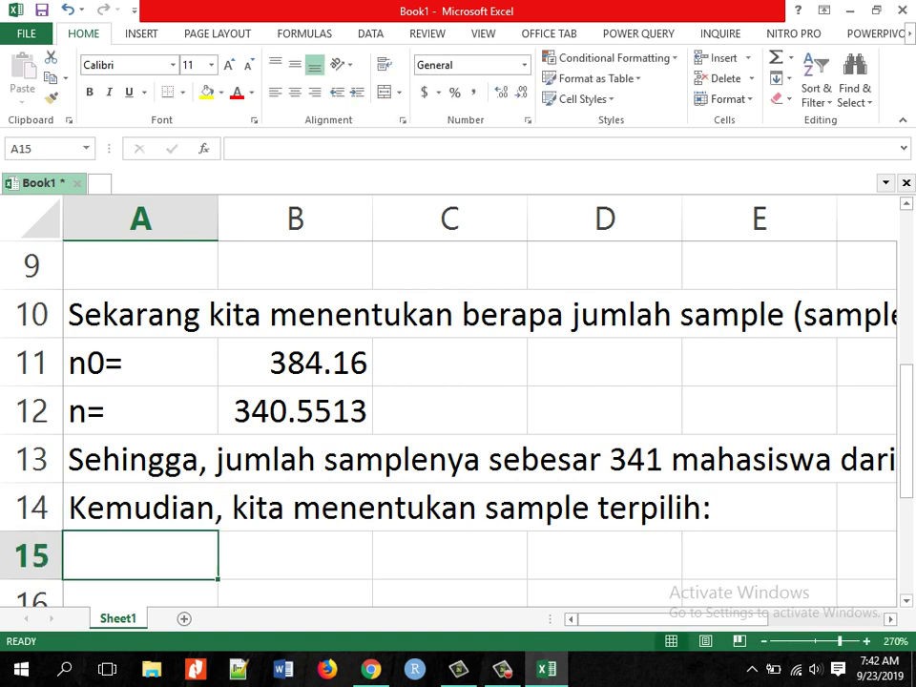
Switch to Minitab and look through the Nama column in C1, from its last rows back to the first ones.
click(502, 669)
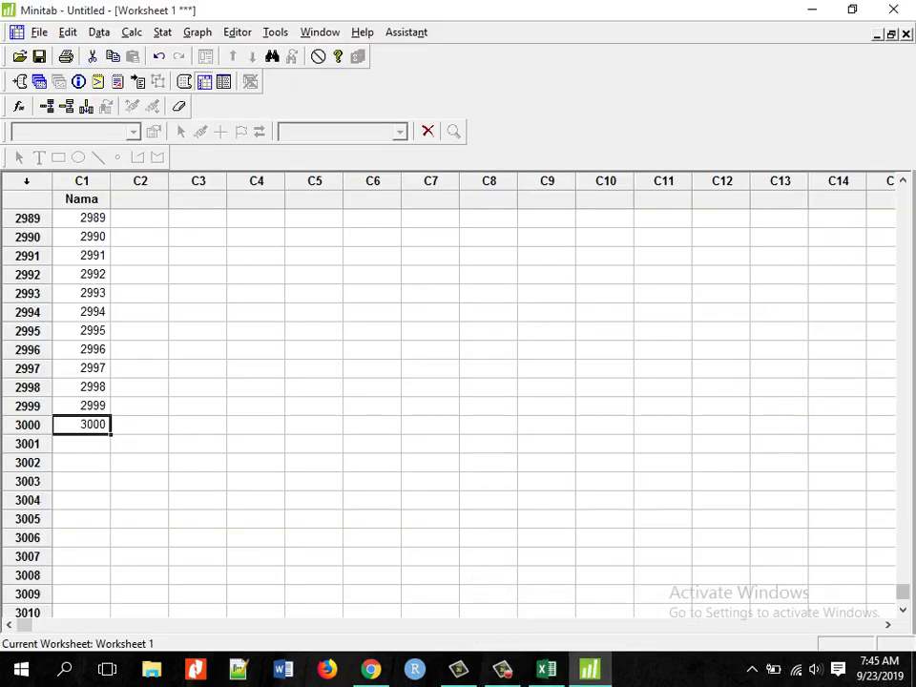
click(81, 368)
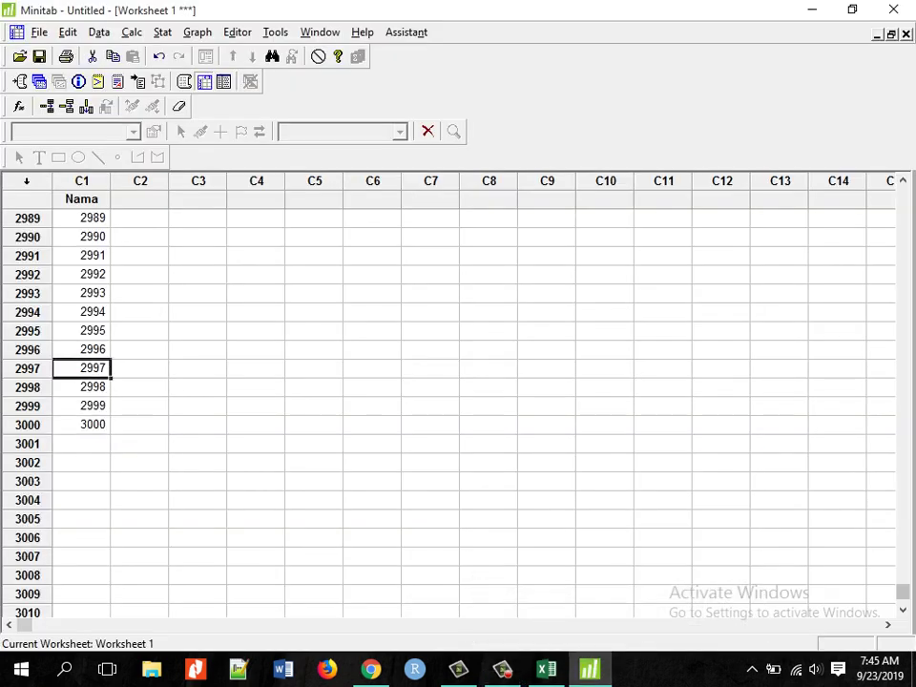
key(Up)
key(Up)
key(Up)
key(Up)
key(Up)
key(Up)
key(Up)
key(Up)
key(Up)
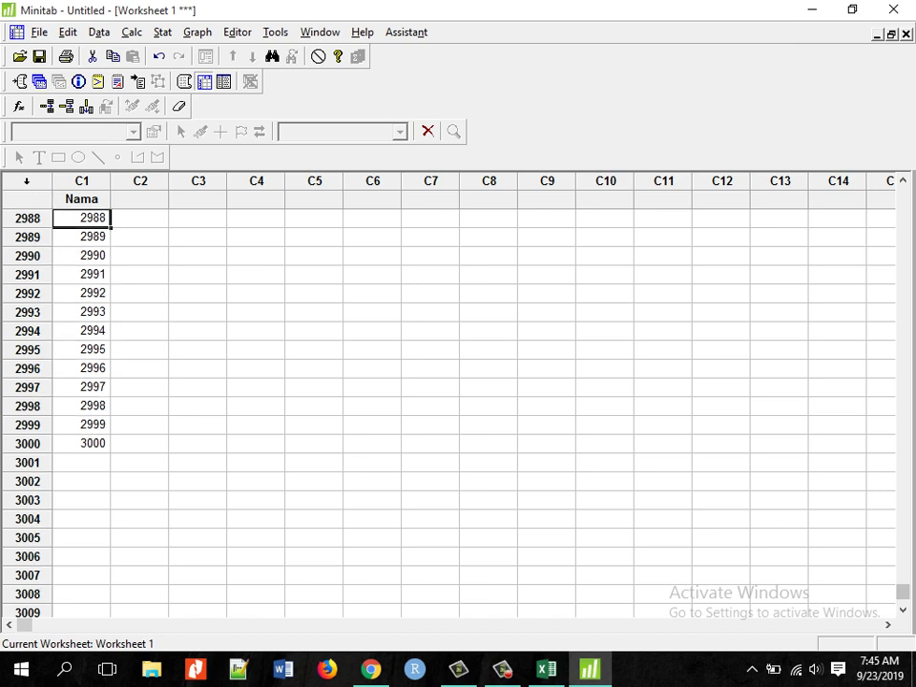
click(502, 669)
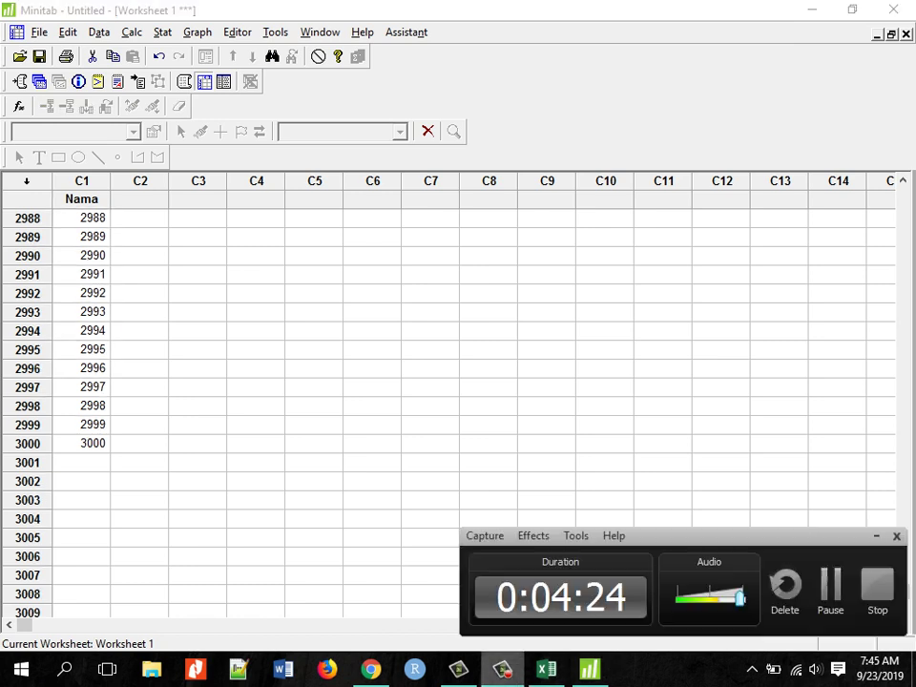
click(502, 669)
key(Up)
key(Up)
key(Up)
key(Up)
key(Up)
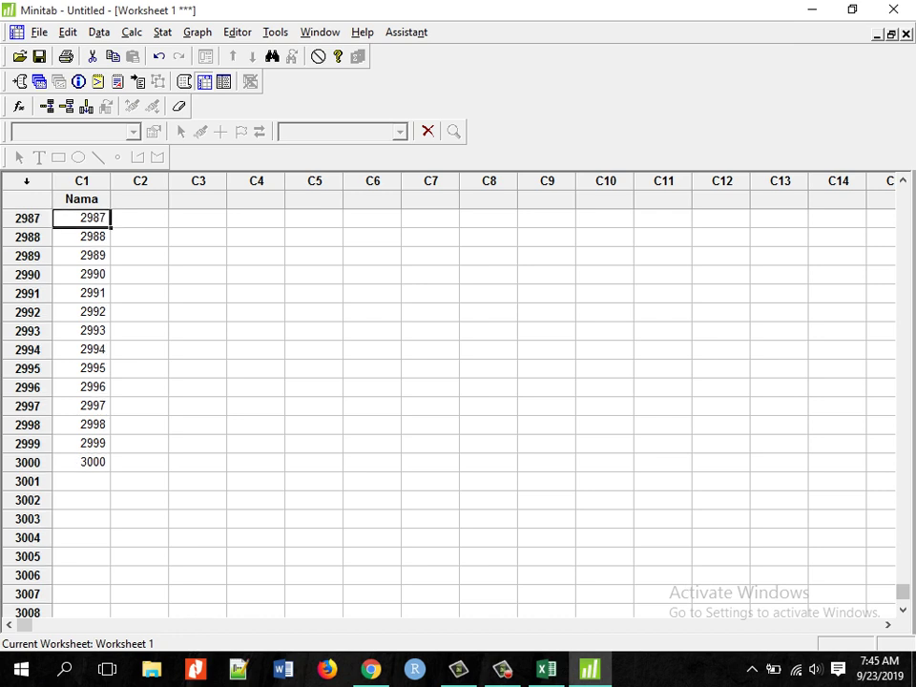
key(Up)
key(Up)
key(Up)
key(Up)
key(Up)
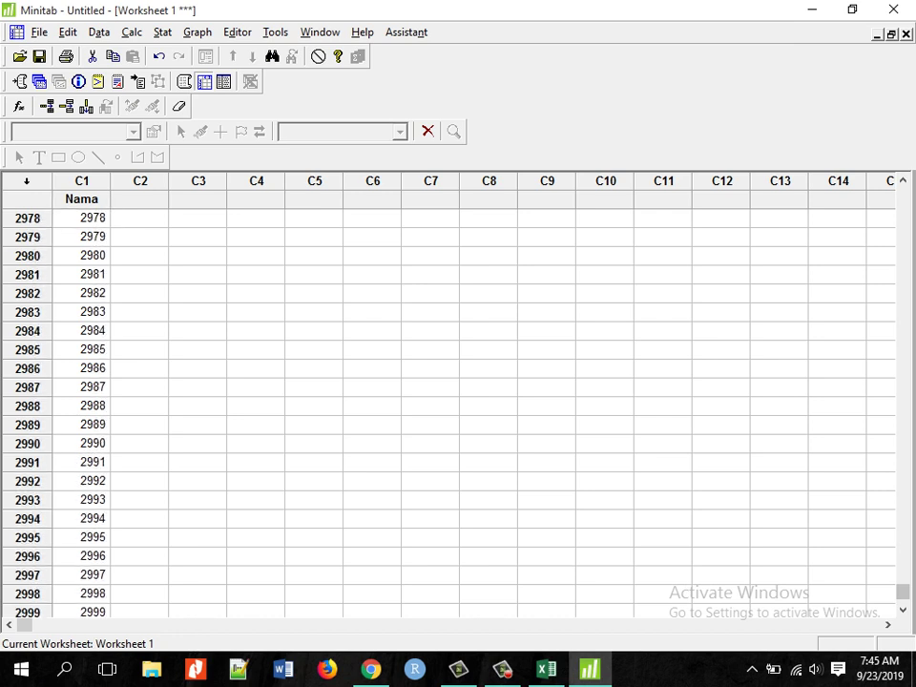
key(ctrl+Home)
key(Down)
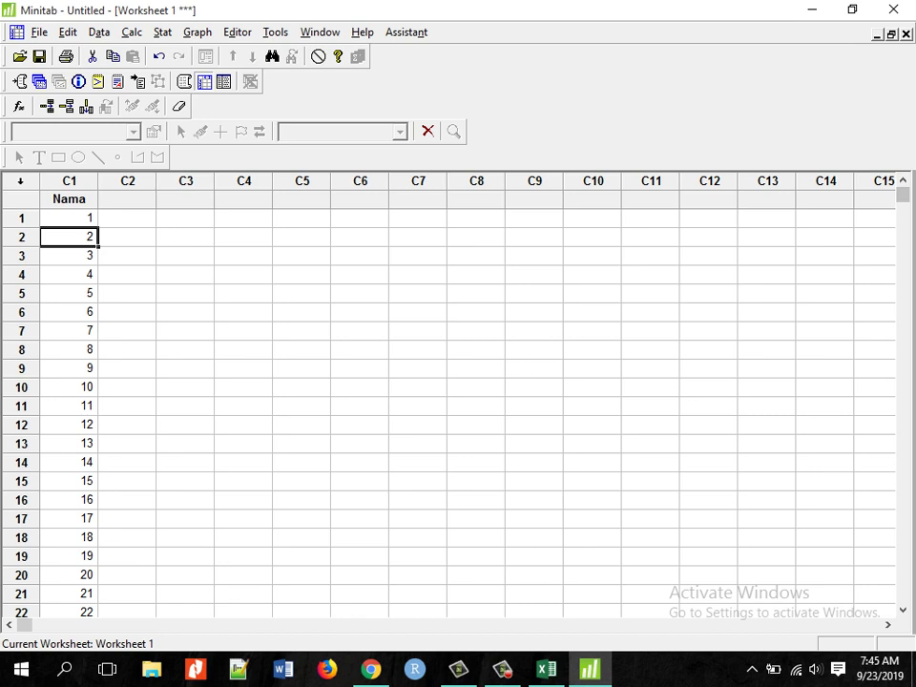
Draw a random sample of 341 rows from the Nama column without replacement and store it in C4.
click(132, 31)
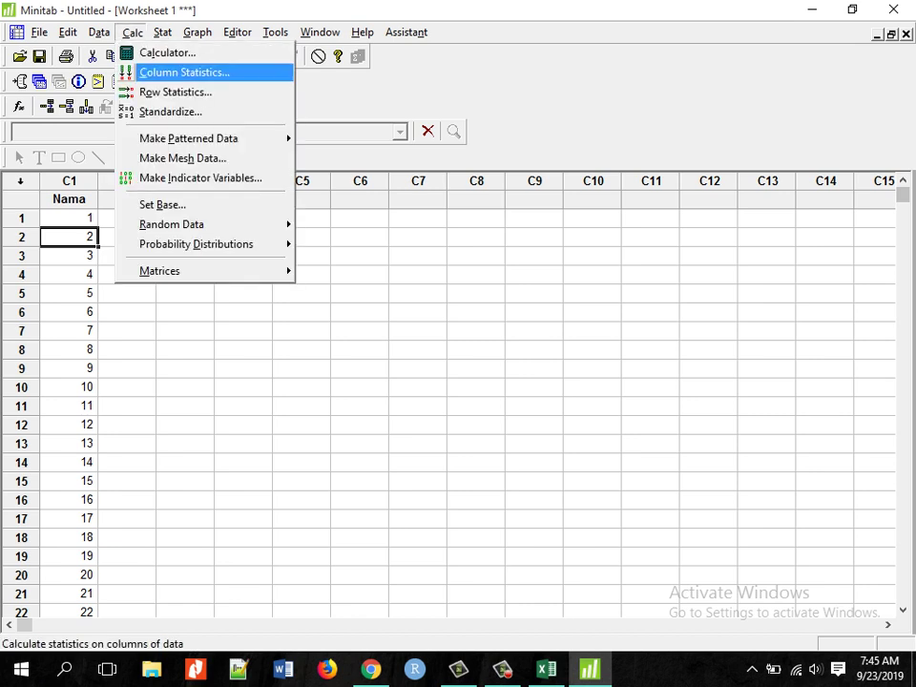
mouse_move(172, 225)
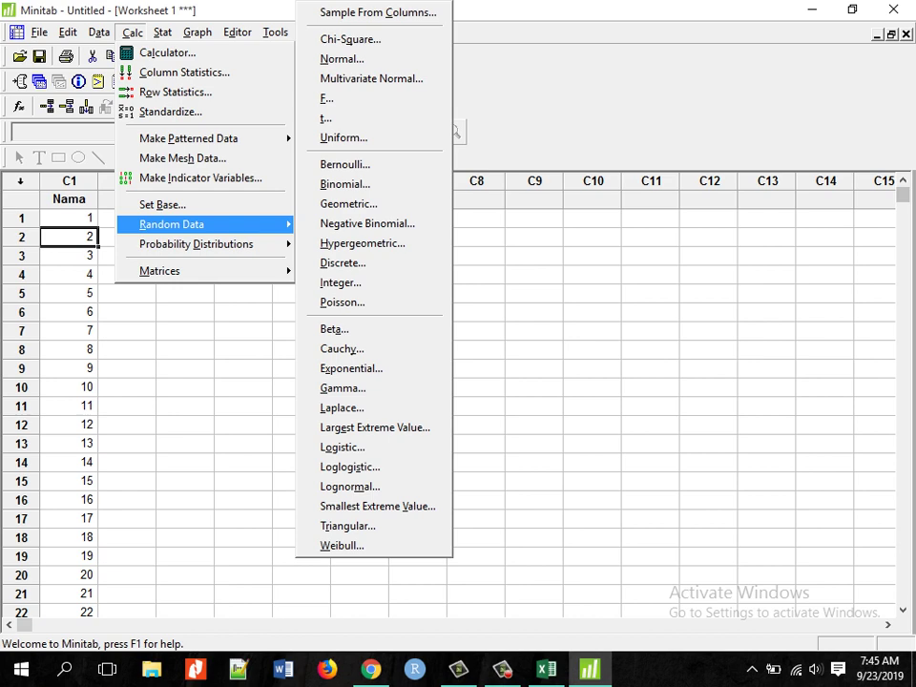
click(378, 12)
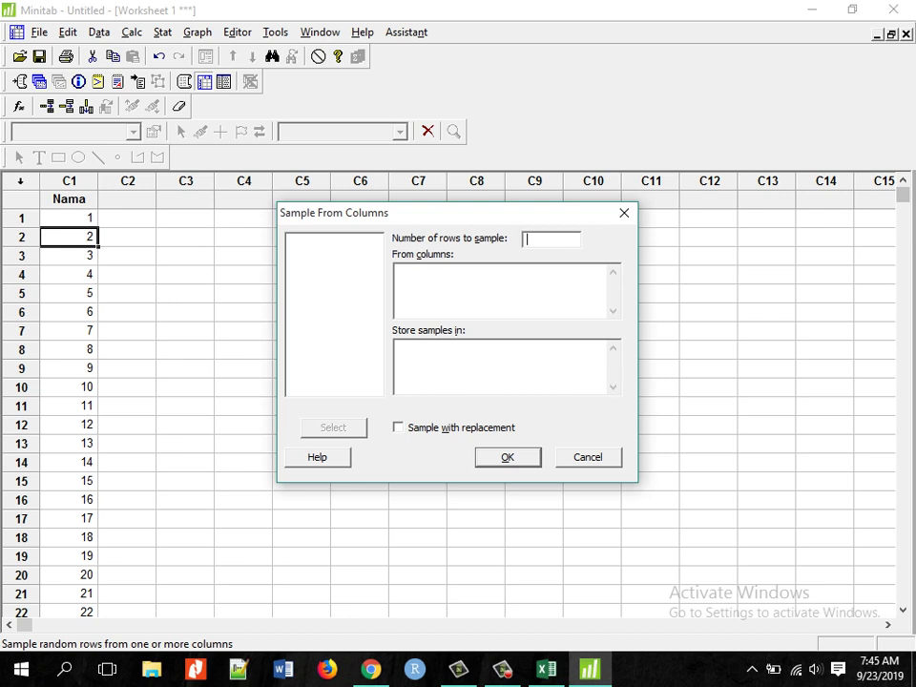
text(341)
key(Tab)
double_click(334, 239)
click(399, 348)
text(C4)
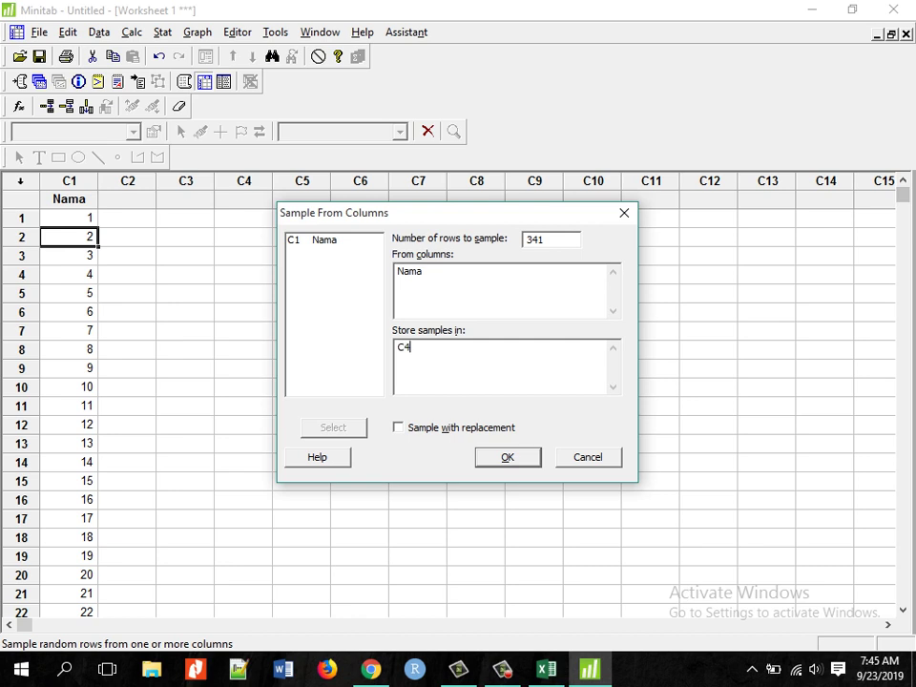
key(Return)
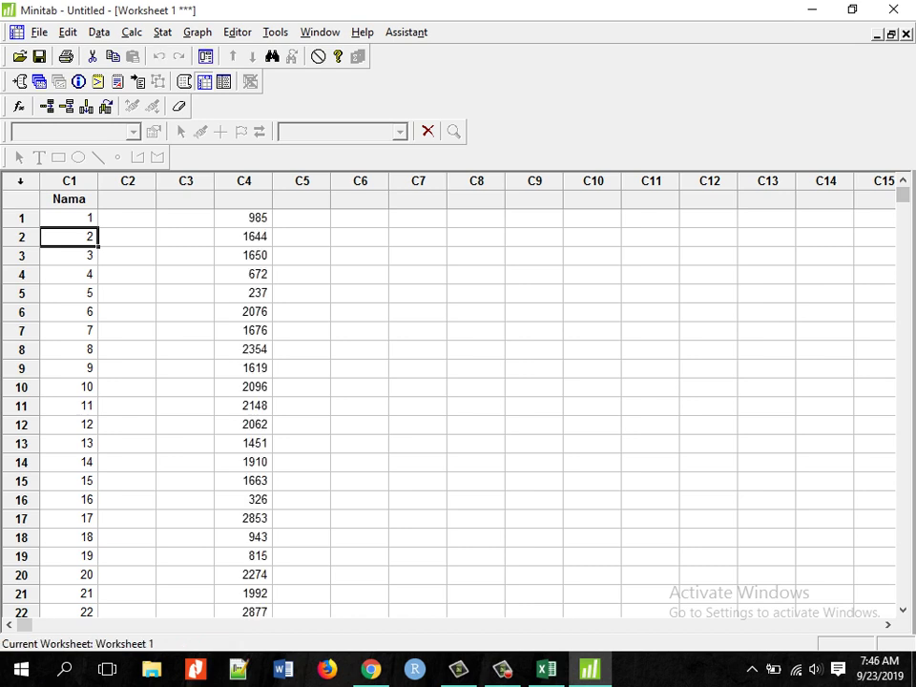
Name column C4 "Sample Terpilih".
click(243, 199)
text(Sample )
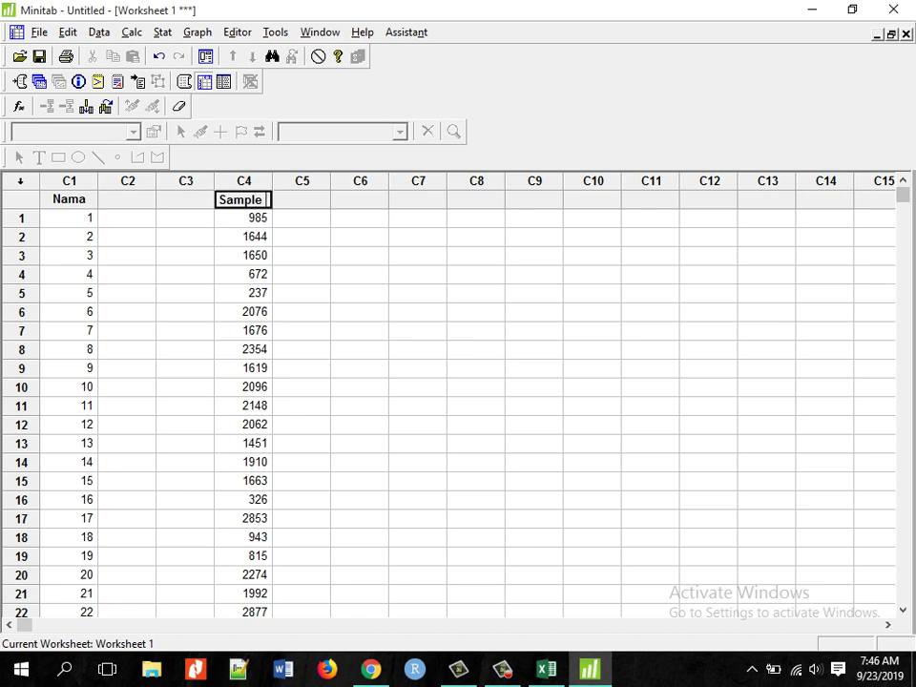
text(Terpilih)
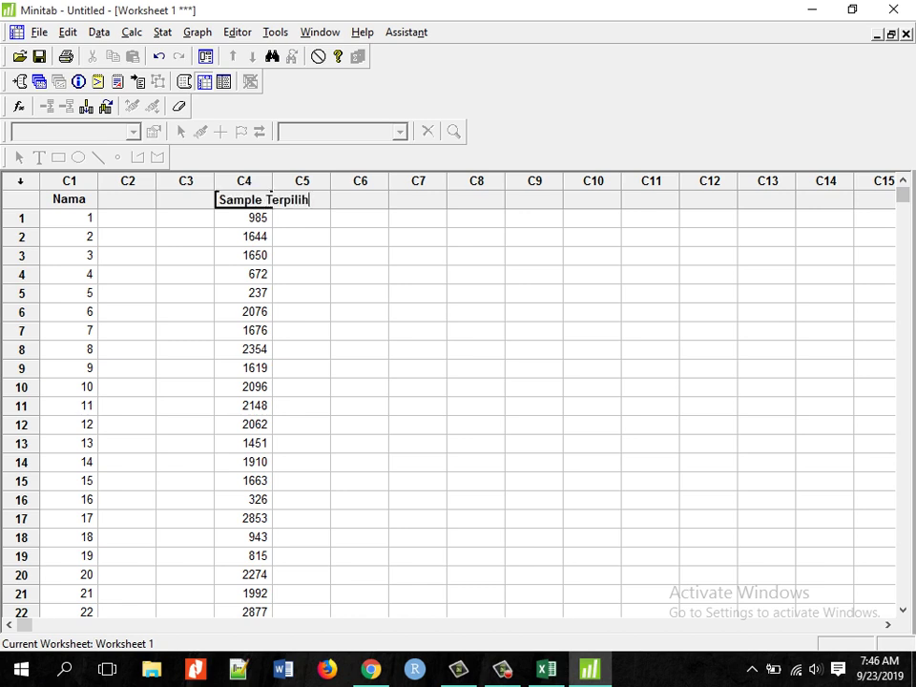
key(Return)
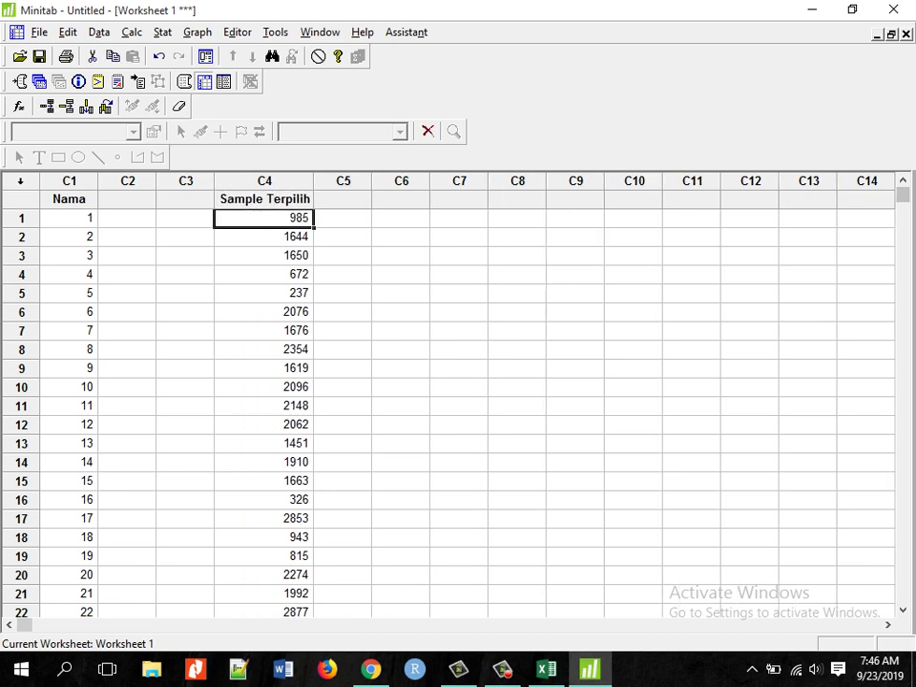
Look through the sampled values in the Sample Terpilih column from the first row to the last filled row.
key(Down)
key(Down)
key(Down)
key(Down)
key(Down)
key(Down)
key(Down)
key(Down)
key(Down)
key(Down)
key(Down)
key(Down)
key(Down)
key(Down)
key(Down)
key(Down)
key(Down)
key(Down)
key(Down)
key(Down)
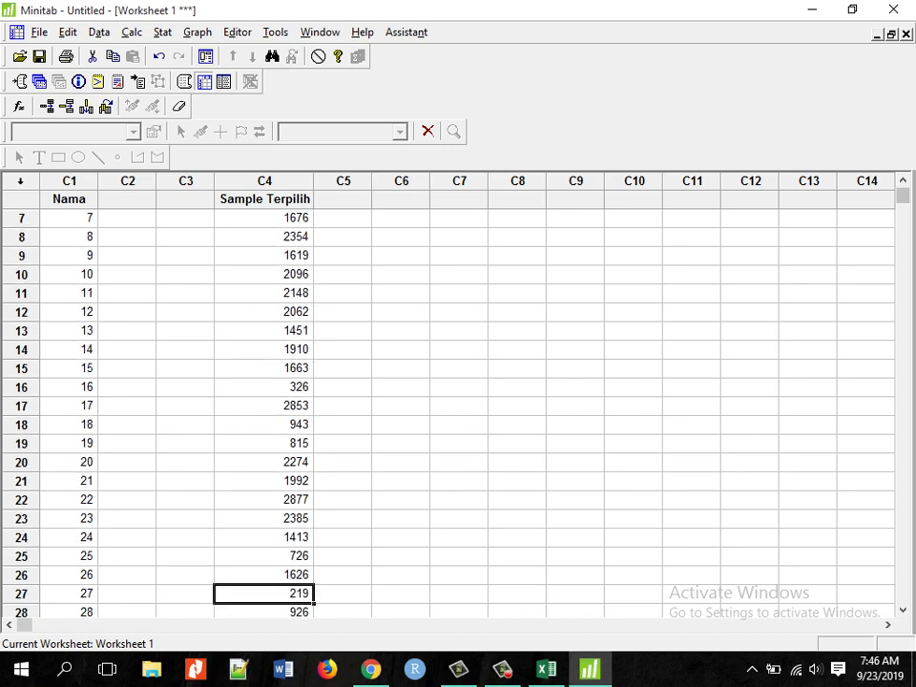
key(Down)
key(Down)
key(Down)
key(Down)
key(Down)
key(Down)
key(Down)
key(Down)
key(Down)
key(Down)
key(Down)
key(Down)
key(Down)
key(Down)
key(Down)
key(Down)
key(Down)
key(Down)
key(Down)
key(Down)
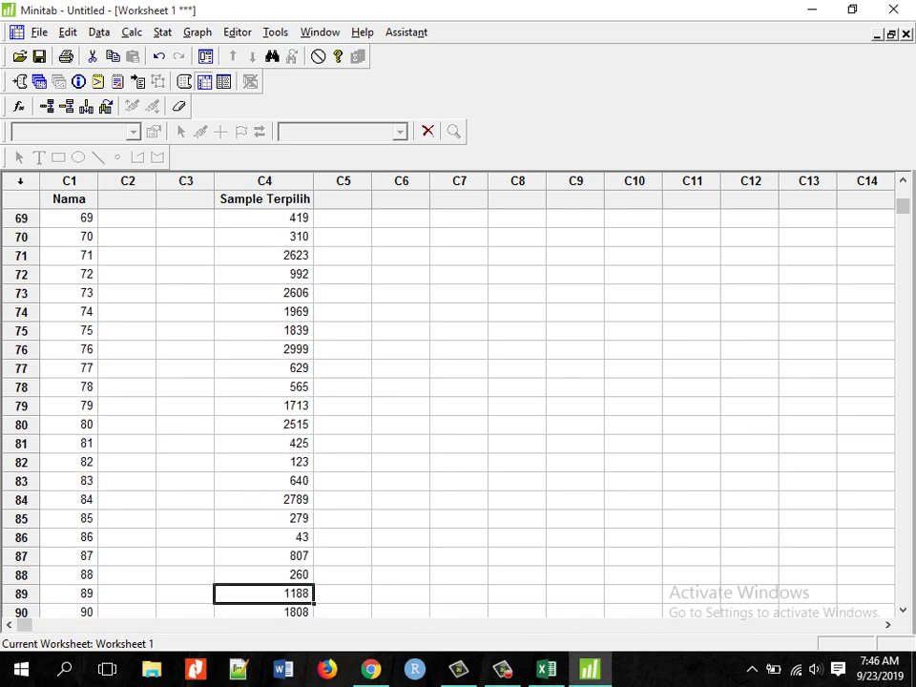
key(Page_Down)
key(Page_Down)
key(Page_Down)
key(Page_Down)
key(Page_Down)
key(Page_Down)
key(Page_Down)
key(Page_Down)
key(Page_Down)
key(Page_Down)
key(Page_Down)
key(Page_Down)
key(Page_Down)
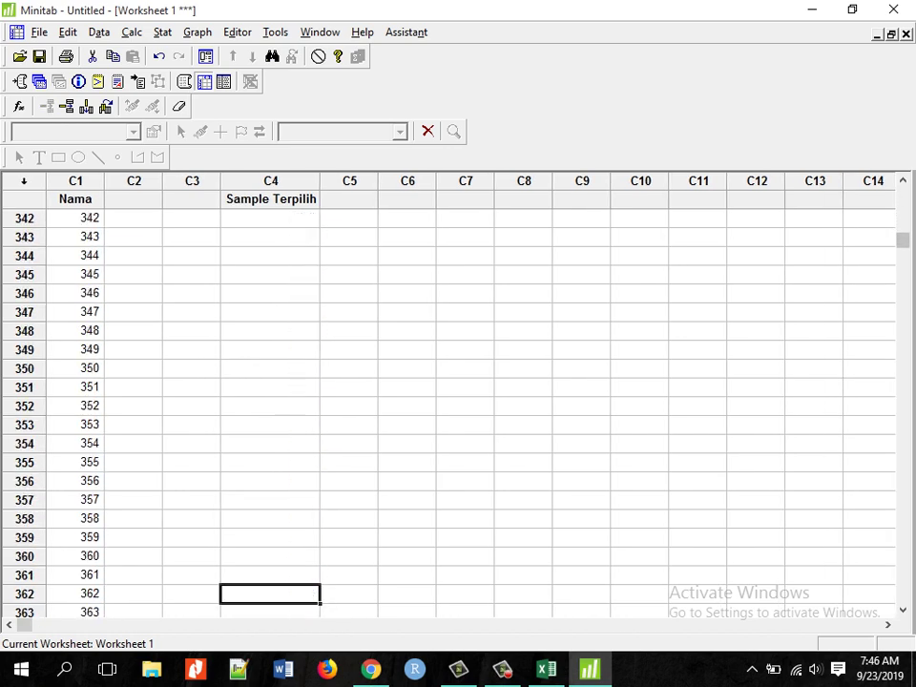
key(Page_Up)
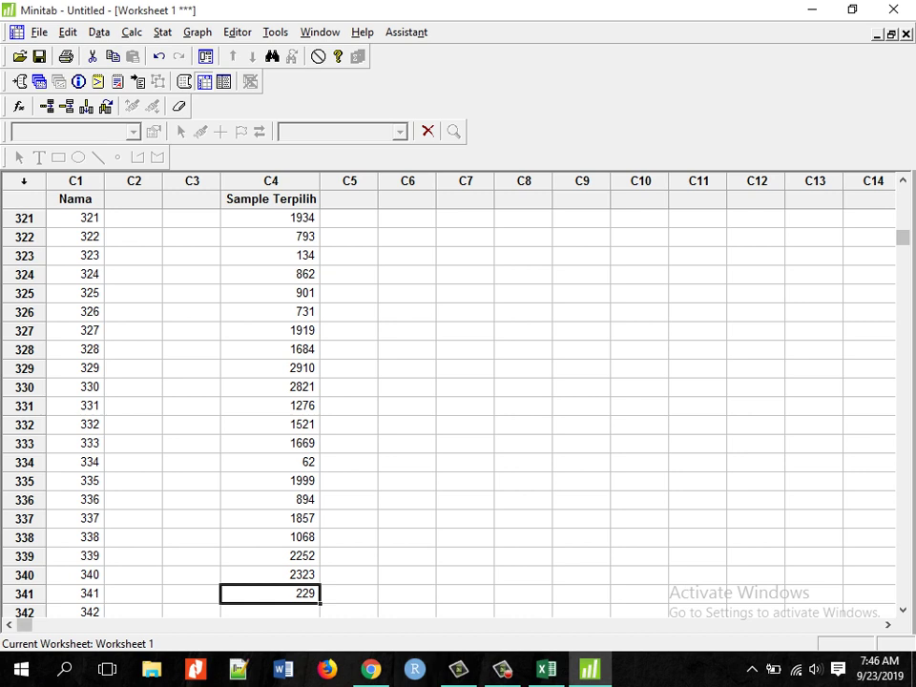
mouse_move(503, 669)
click(502, 669)
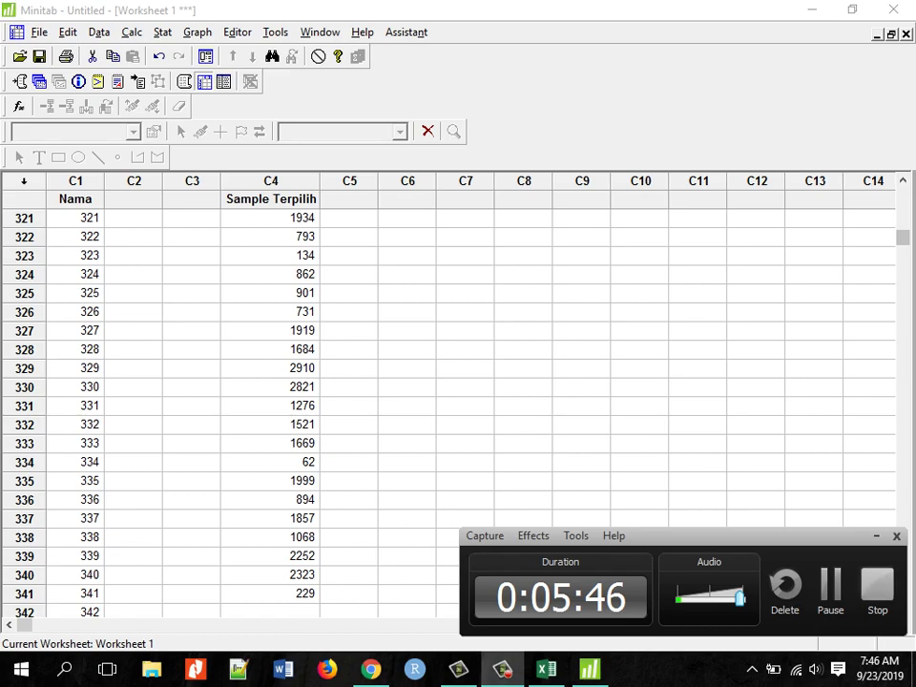